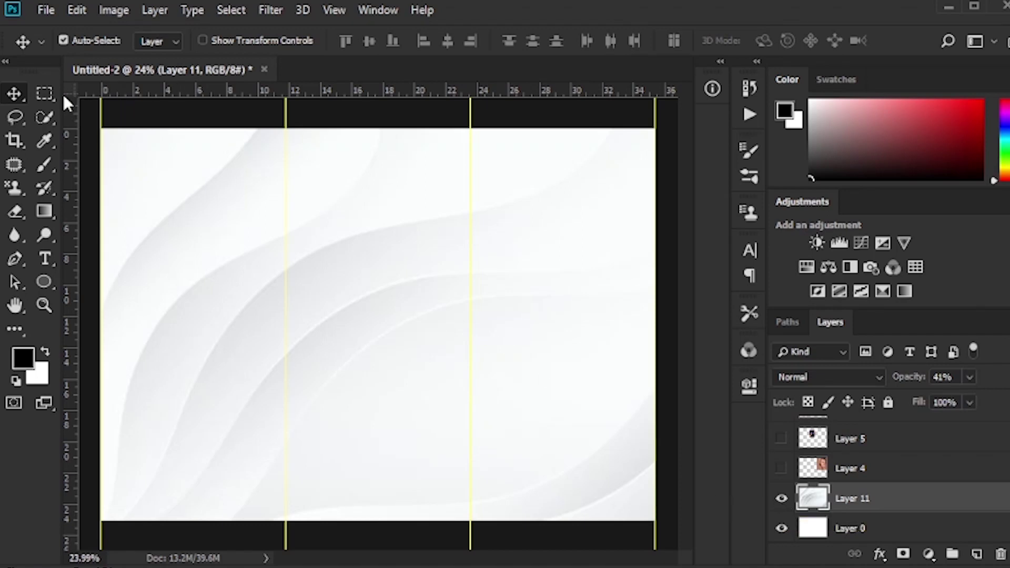
# Copy the middle panel area between the two inner guides from the wave background onto a new layer.
pyautogui.click(47, 95)
pyautogui.moveTo(285, 123); pyautogui.dragTo(466, 526)
pyautogui.press('v')
pyautogui.hotkey('ctrl', 'j')
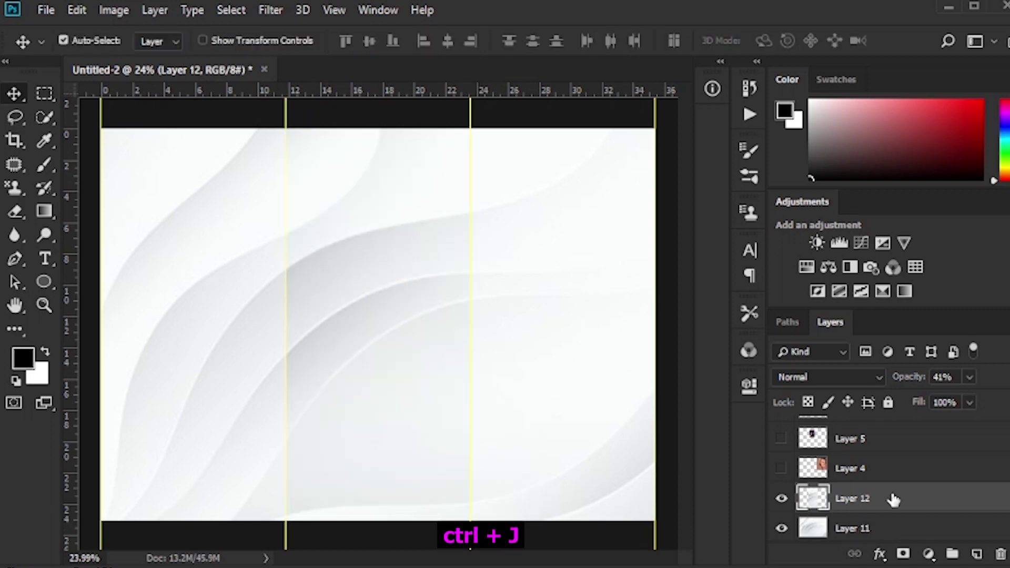
# Add a black Inner Glow to the middle panel layer with Normal blending, 29% opacity and 188 px size.
pyautogui.rightClick(892, 497)
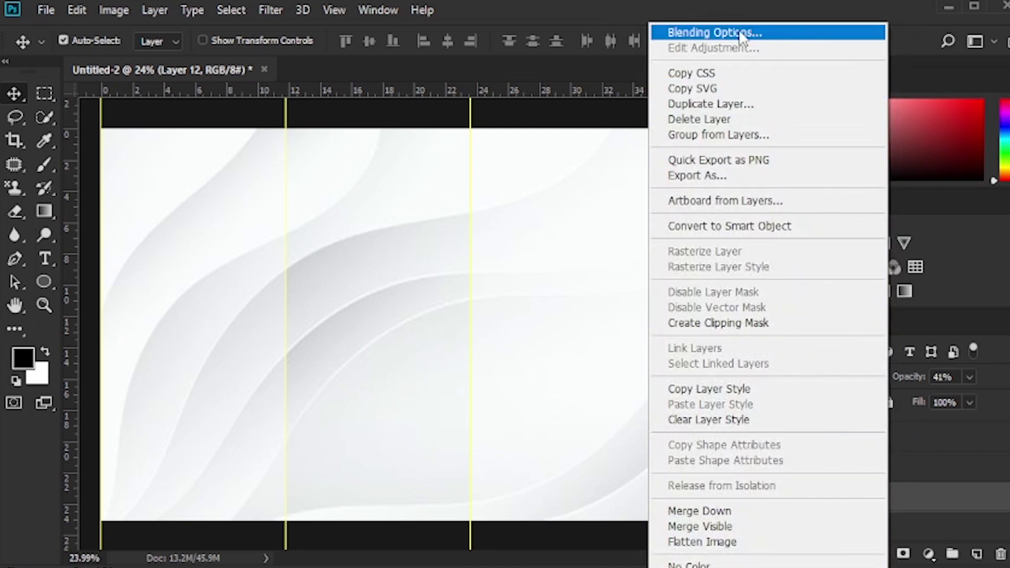
pyautogui.click(772, 31)
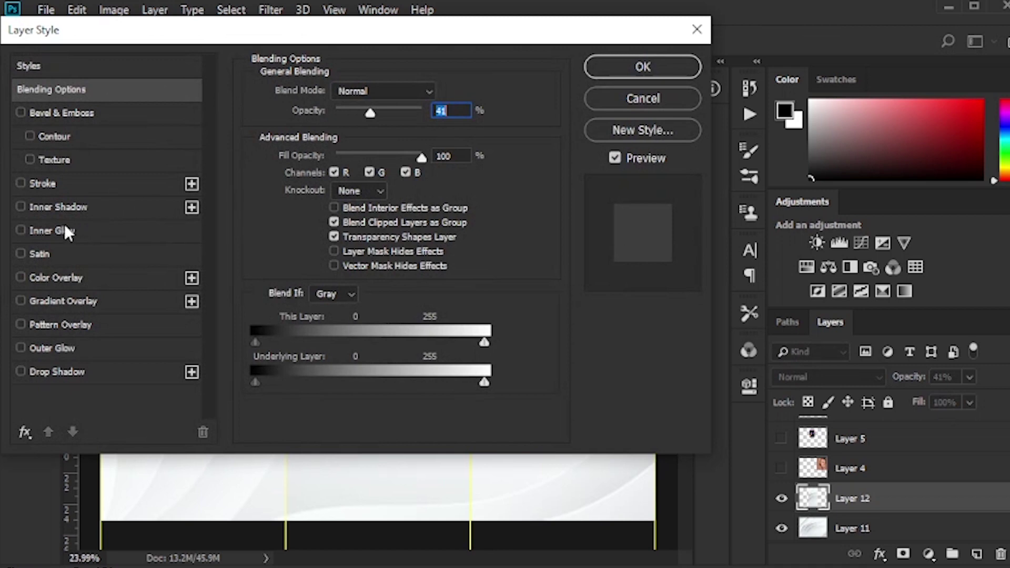
pyautogui.click(52, 231)
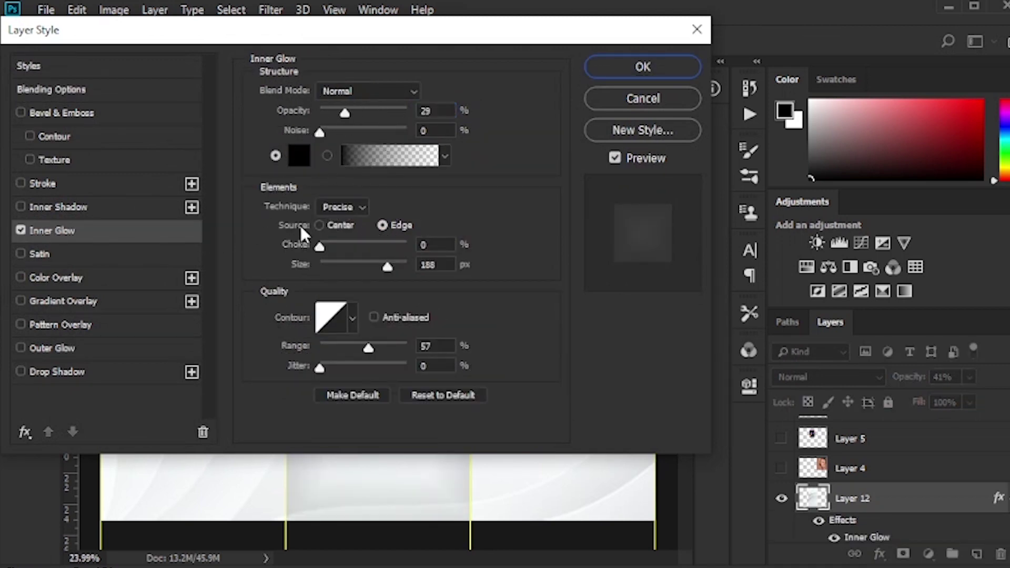
pyautogui.click(640, 73)
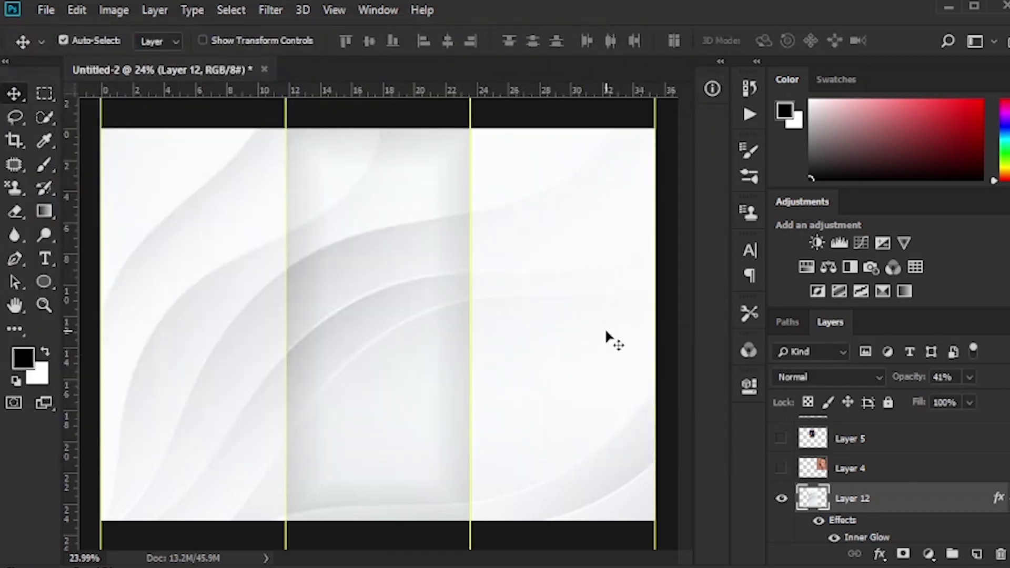
# Show the three hidden photo layers, Layer 4, Layer 5 and Layer 6.
pyautogui.click(910, 471)
pyautogui.click(781, 468)
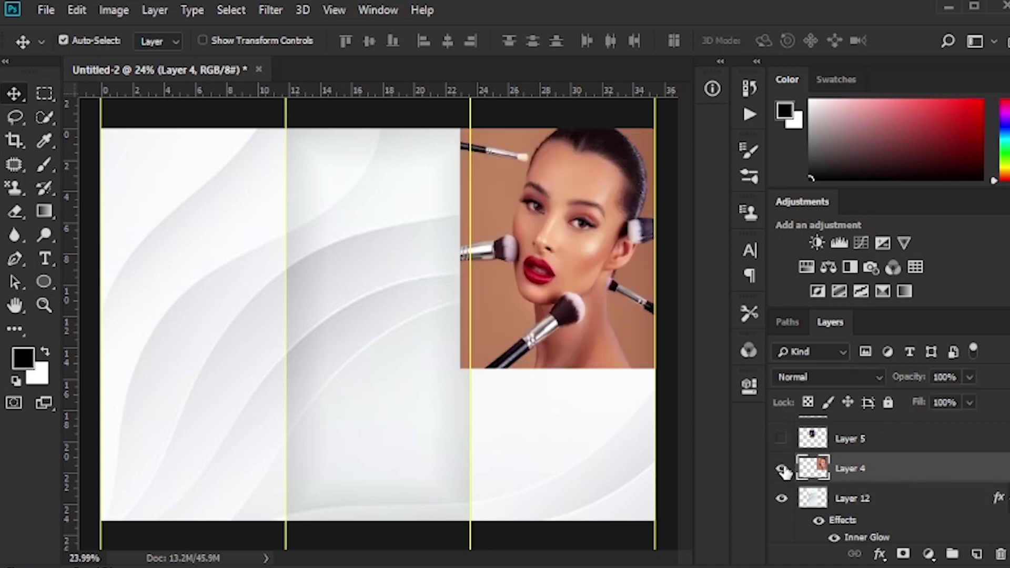
pyautogui.click(783, 439)
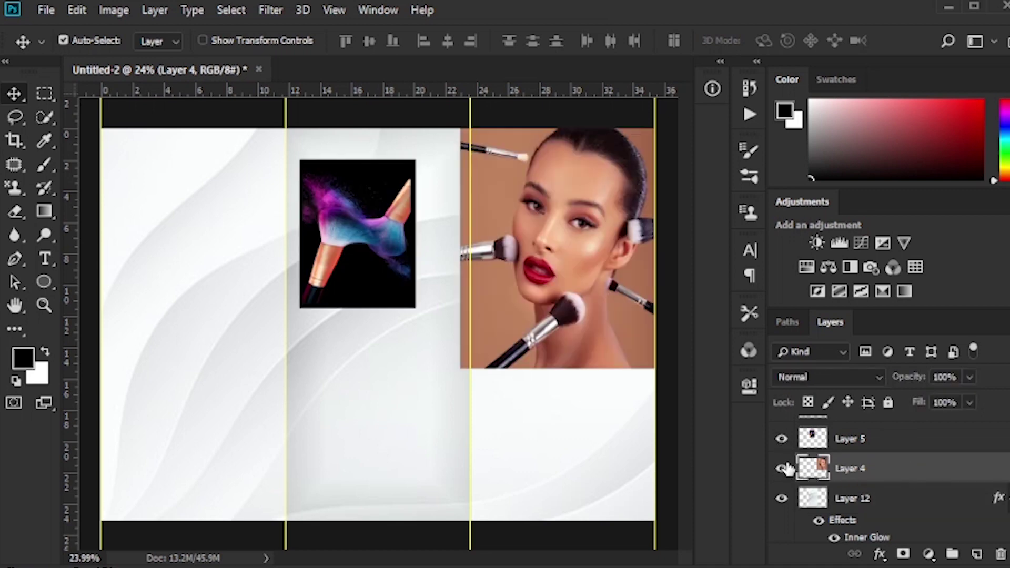
pyautogui.scroll(1, 784, 468)
pyautogui.click(782, 448)
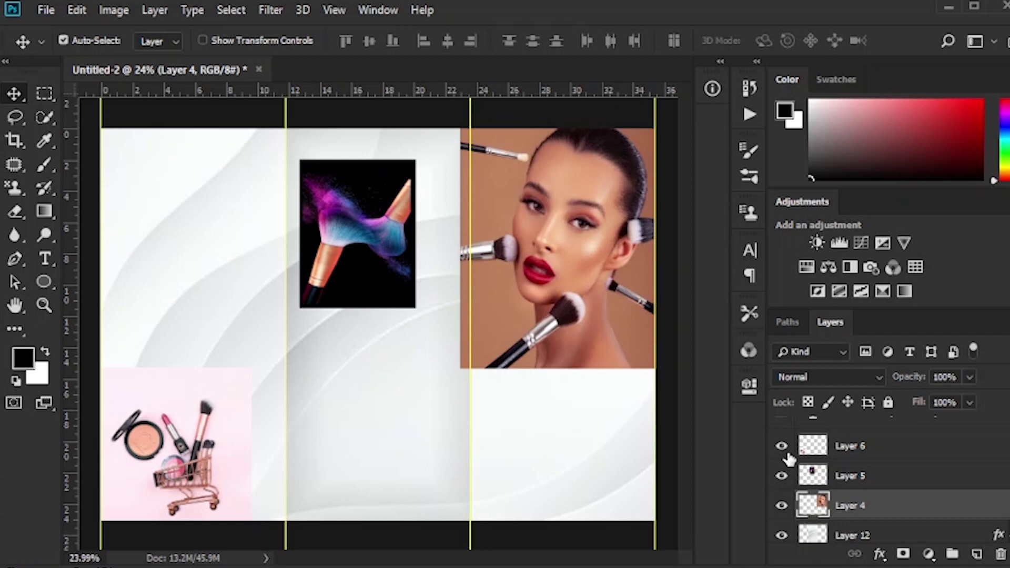
# Add an empty layer above Layer 12 and draw a closed wavy Pen path around the woman's portrait, extending past the canvas edges.
pyautogui.click(949, 534)
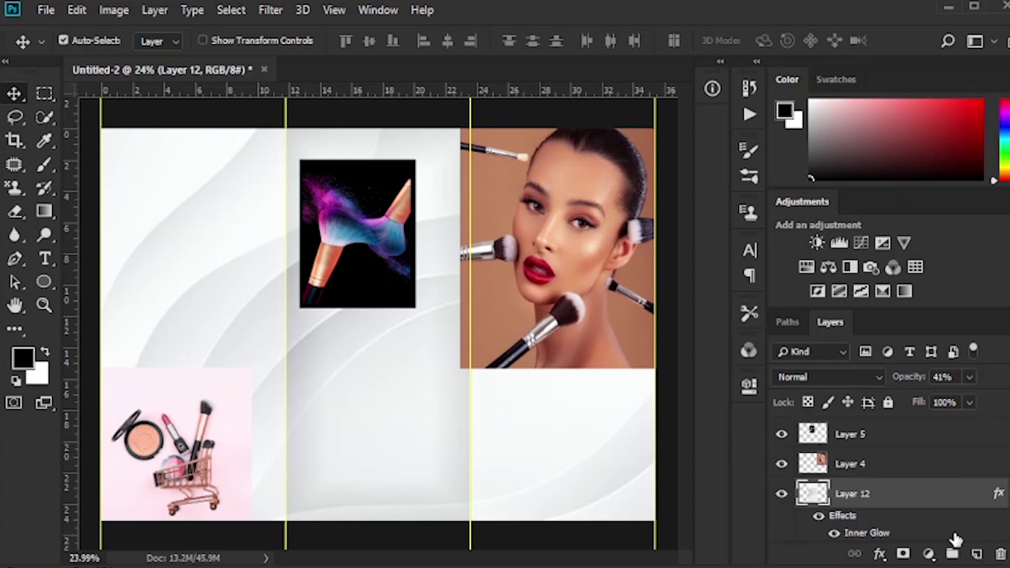
pyautogui.click(976, 554)
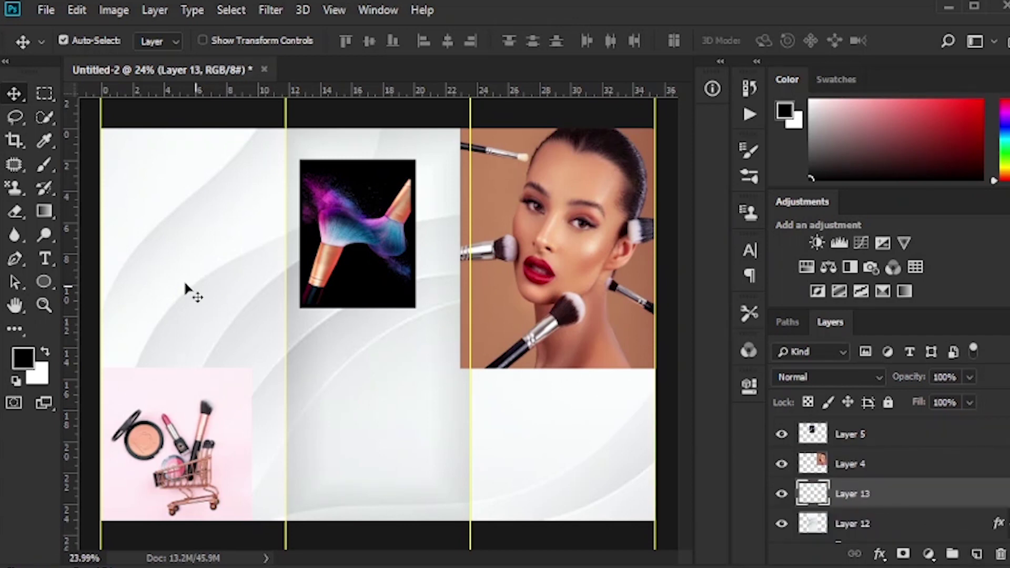
pyautogui.click(20, 258)
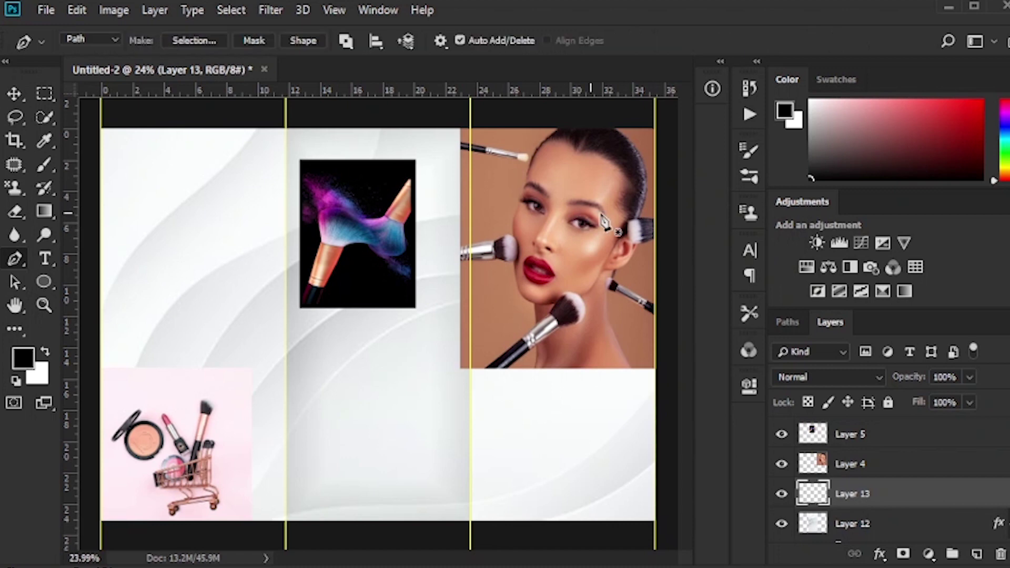
pyautogui.scroll(2, 634, 208)
pyautogui.scroll(1, 621, 237)
pyautogui.scroll(2, 594, 284)
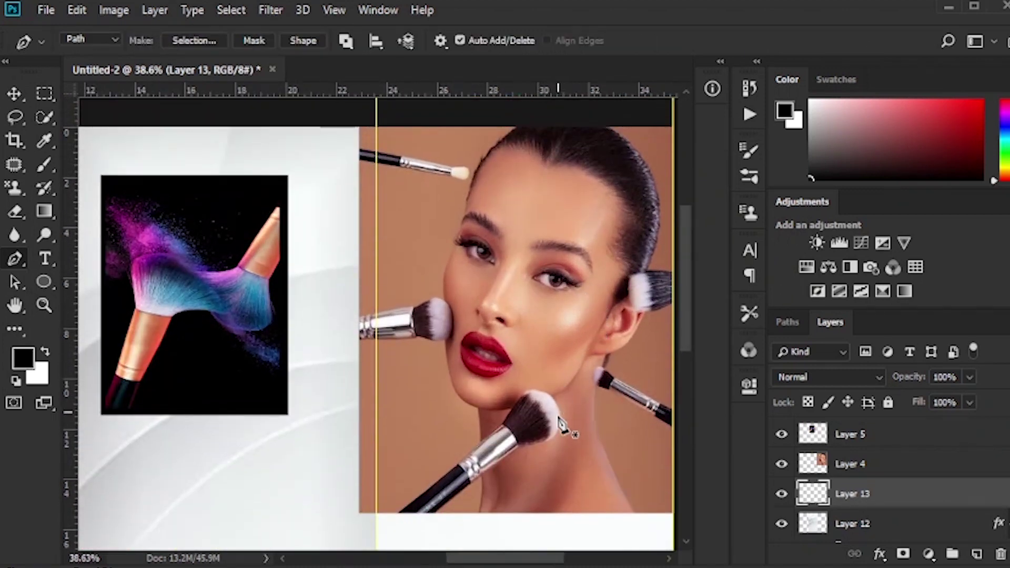
pyautogui.moveTo(551, 561); pyautogui.dragTo(557, 561)
pyautogui.click(306, 108)
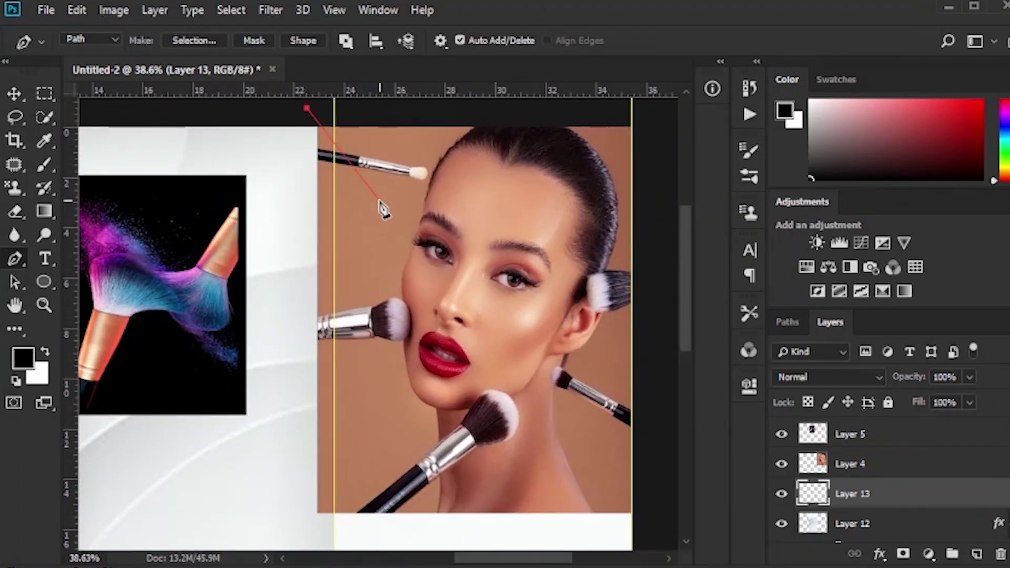
pyautogui.moveTo(377, 205); pyautogui.dragTo(370, 261)
pyautogui.moveTo(325, 333); pyautogui.dragTo(324, 421)
pyautogui.moveTo(410, 422); pyautogui.dragTo(431, 481)
pyautogui.moveTo(524, 506); pyautogui.dragTo(581, 488)
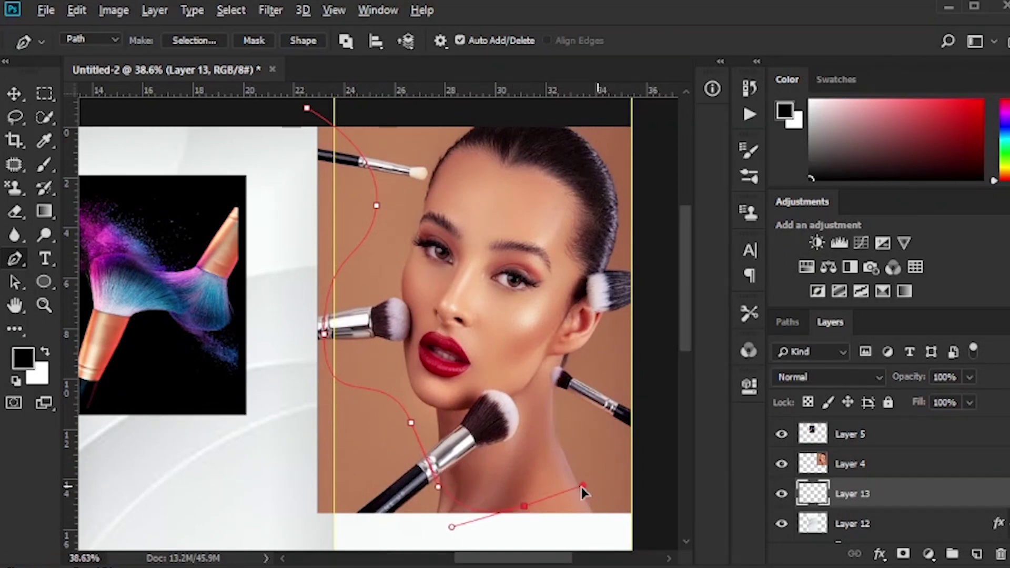
pyautogui.moveTo(570, 428); pyautogui.dragTo(588, 422)
pyautogui.moveTo(645, 463); pyautogui.dragTo(647, 473)
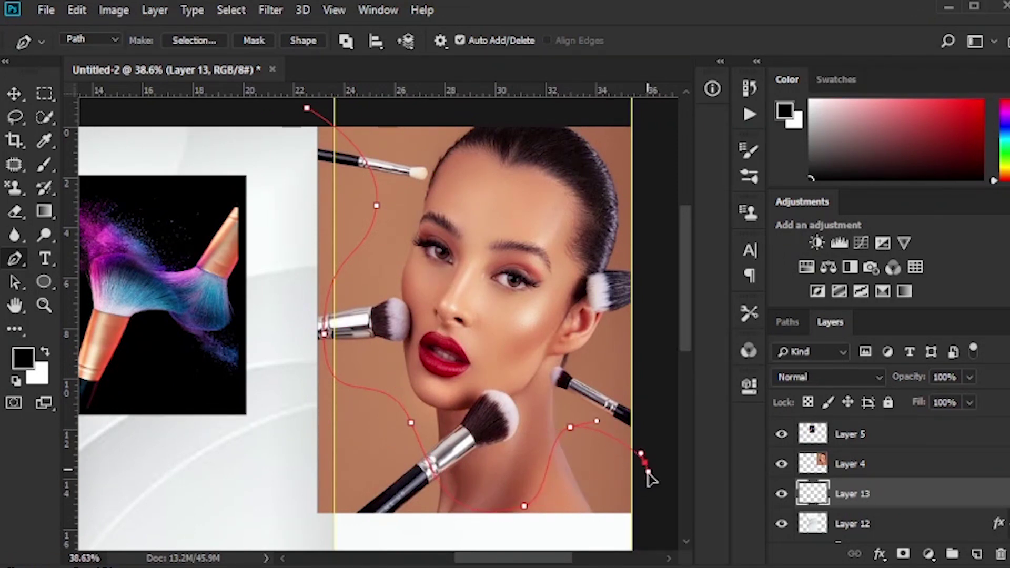
pyautogui.click(642, 116)
pyautogui.click(307, 107)
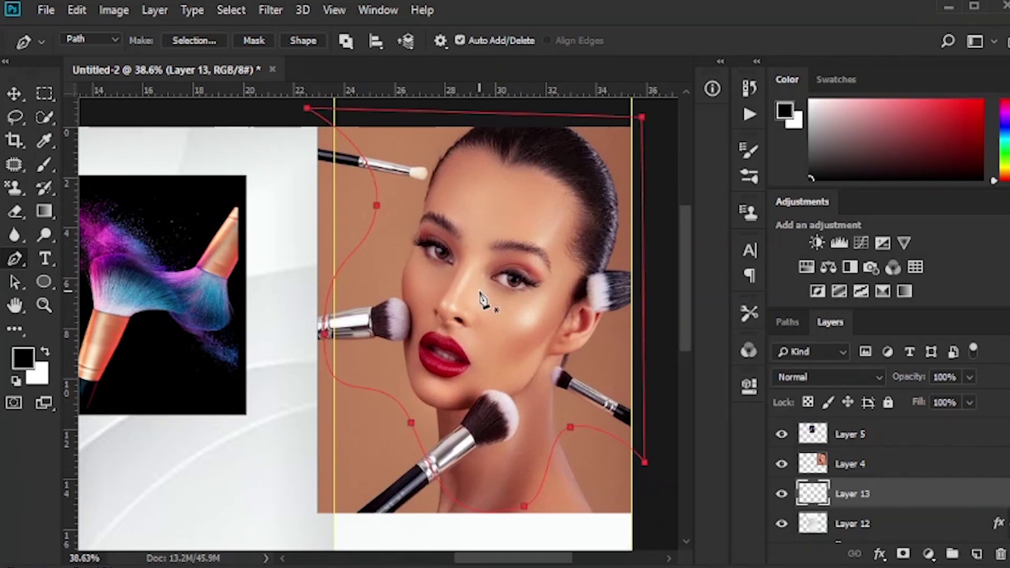
# Convert the wavy path to a selection and fill it with dark magenta on the new layer.
pyautogui.click(15, 95)
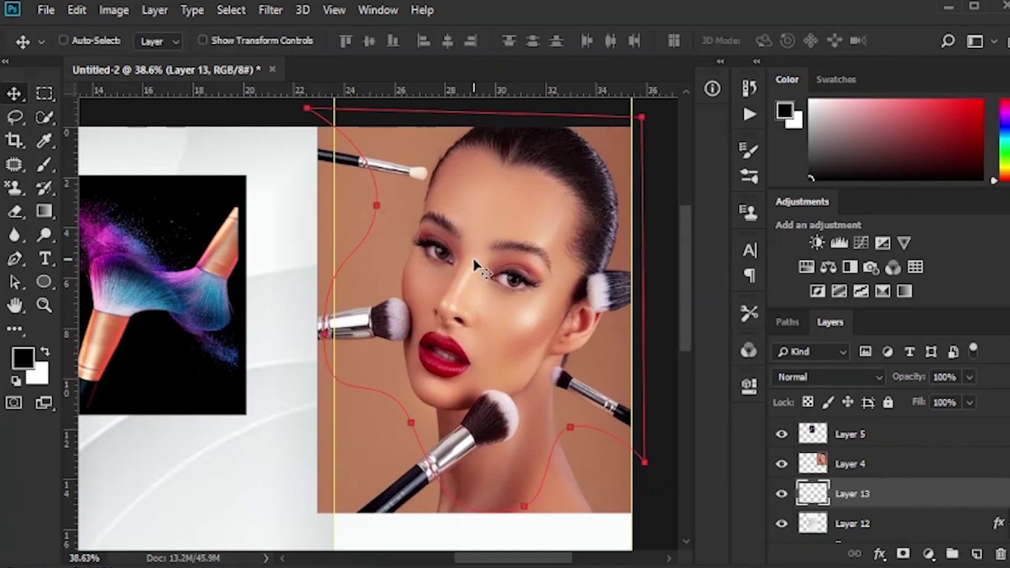
pyautogui.hotkey('ctrl', 'Return')
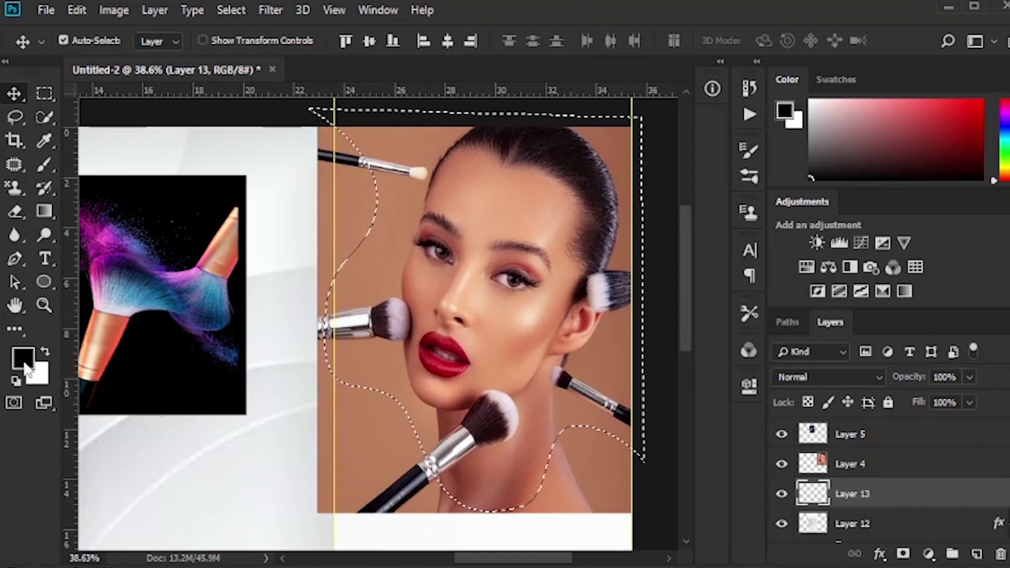
pyautogui.click(25, 363)
pyautogui.moveTo(349, 434); pyautogui.dragTo(350, 208)
pyautogui.moveTo(286, 213)
pyautogui.mouseDown()
pyautogui.moveTo(294, 196)
pyautogui.moveTo(348, 207)
pyautogui.moveTo(350, 264)
pyautogui.mouseUp()
pyautogui.click(463, 204)
pyautogui.press('v')
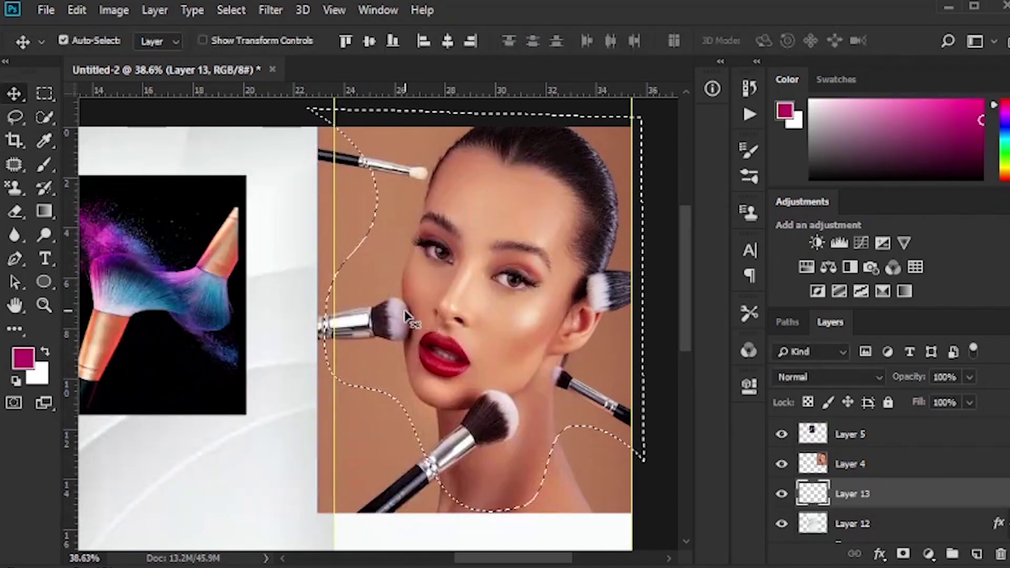
pyautogui.hotkey('alt', 'BackSpace')
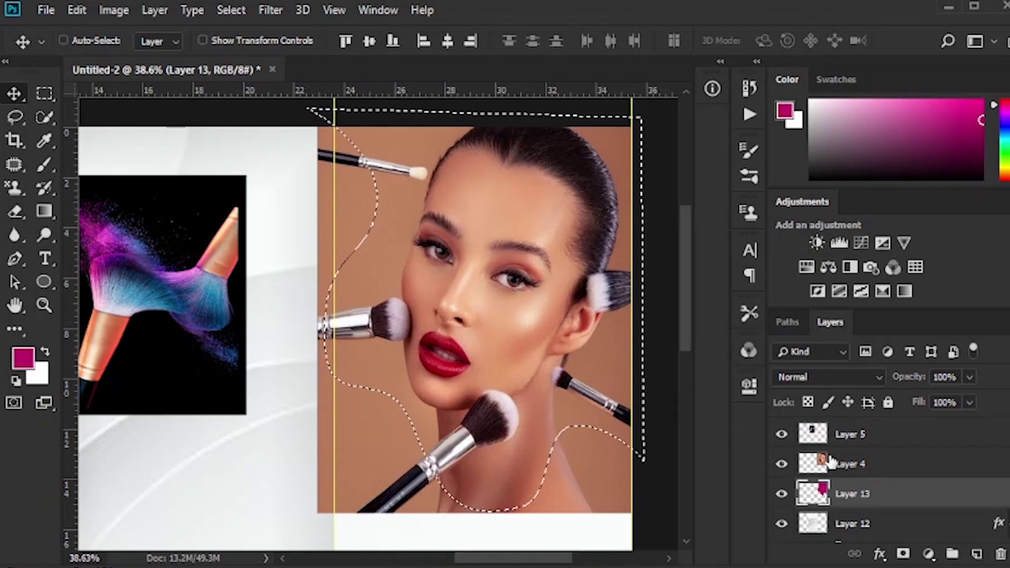
pyautogui.hotkey('ctrl', 'd')
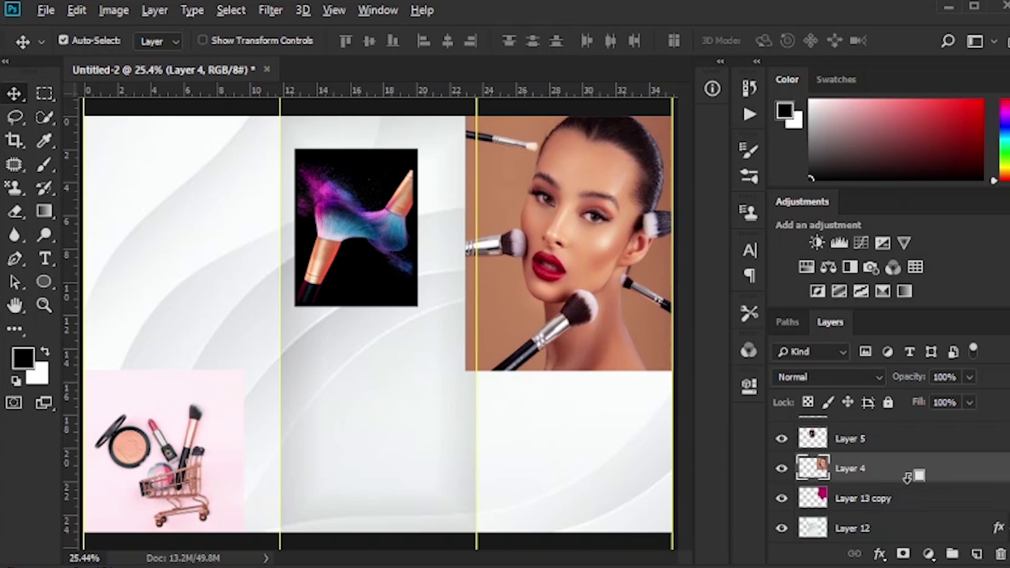
# Clip the portrait photo to the wavy shape and duplicate the shape layer, selecting the lower copy.
pyautogui.keyDown('alt'); pyautogui.click(908, 478); pyautogui.keyUp('alt')
pyautogui.click(918, 506)
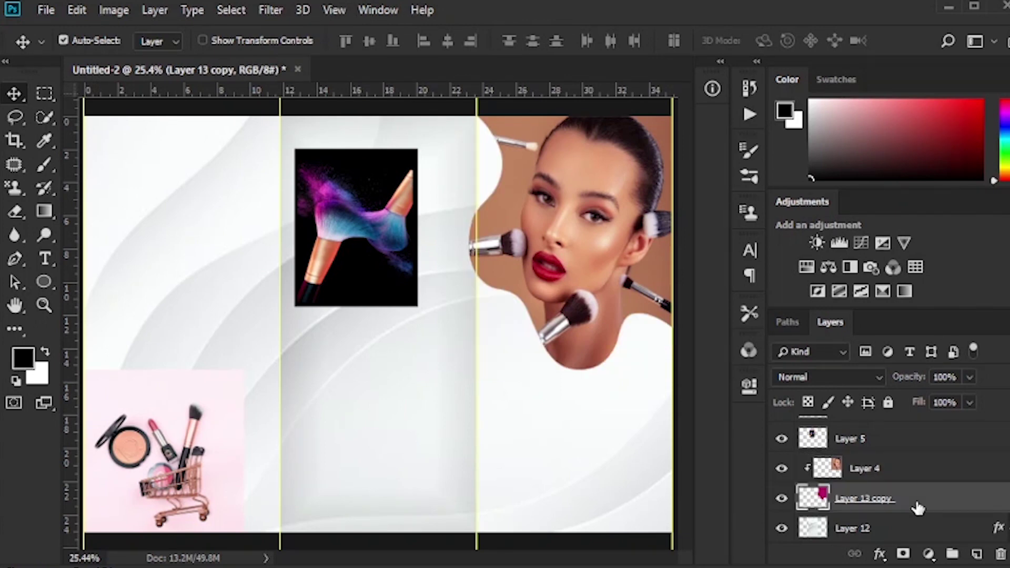
pyautogui.hotkey('ctrl', 'j')
pyautogui.click(915, 530)
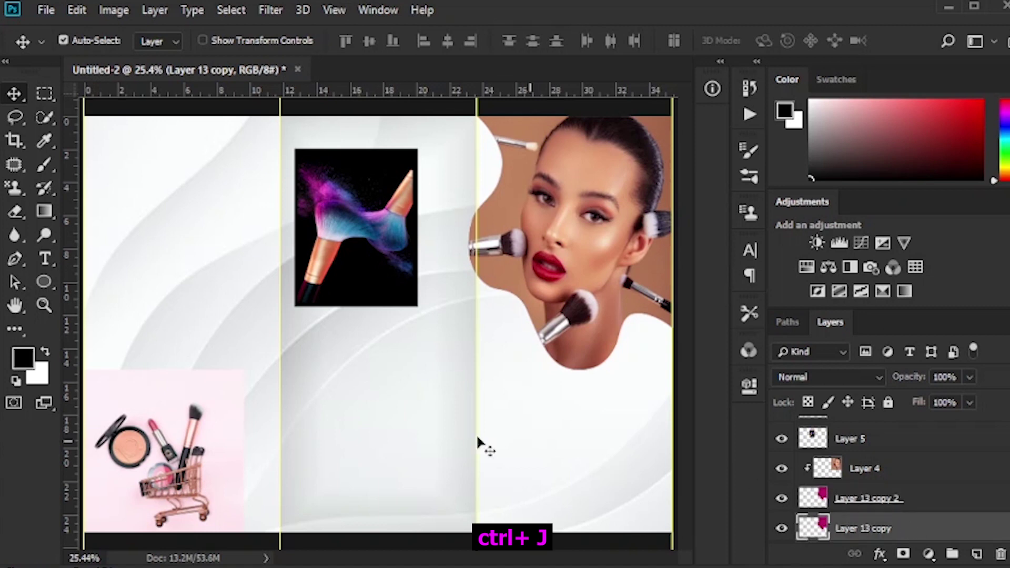
# Recolour the lower wavy shape copy with bright pink ff00d2.
pyautogui.click(24, 358)
pyautogui.moveTo(259, 301); pyautogui.dragTo(329, 195)
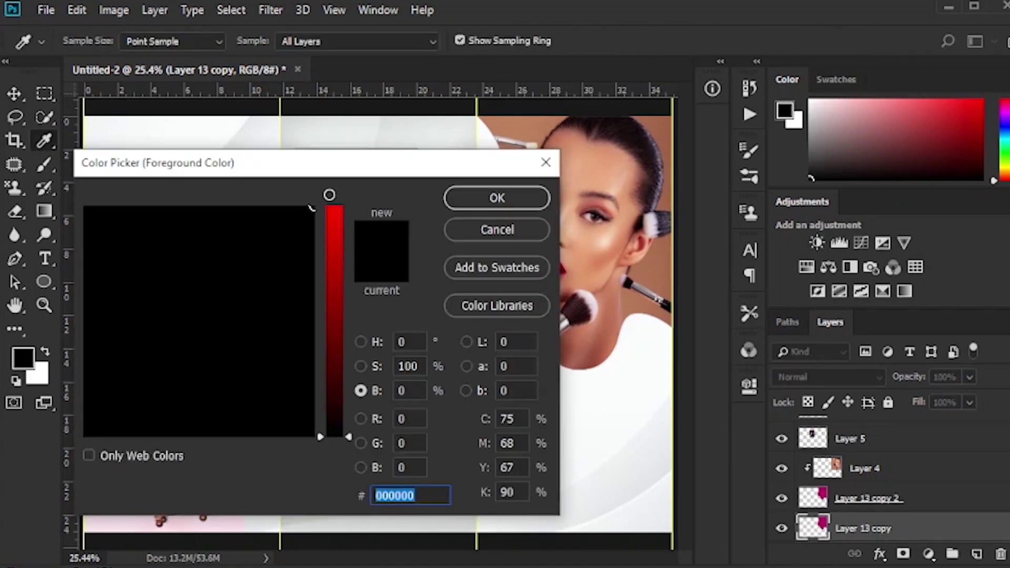
pyautogui.moveTo(348, 439)
pyautogui.mouseDown()
pyautogui.moveTo(344, 327)
pyautogui.moveTo(367, 198)
pyautogui.mouseUp()
pyautogui.moveTo(298, 208); pyautogui.dragTo(282, 207)
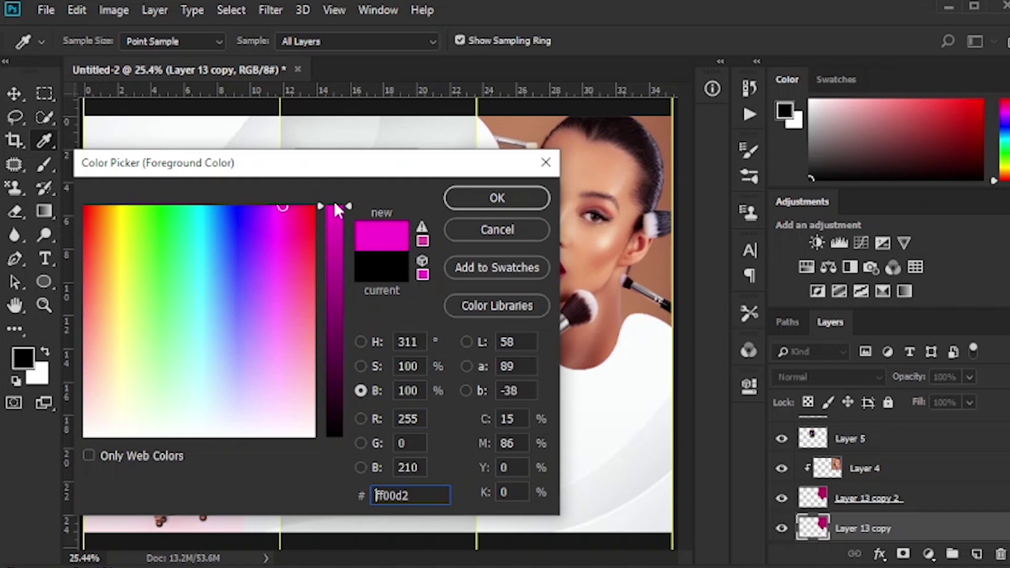
pyautogui.click(492, 198)
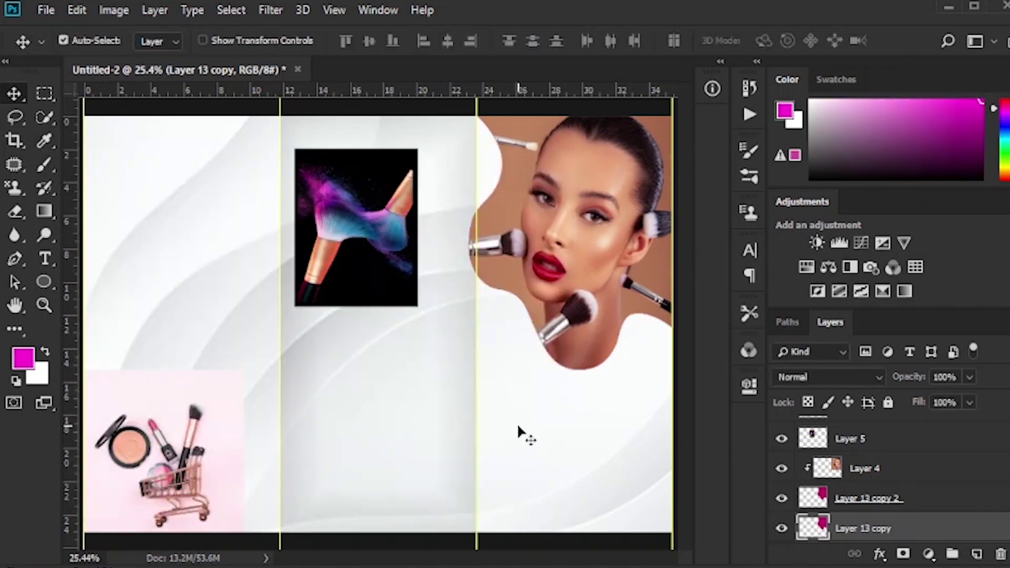
pyautogui.keyDown('ctrl'); pyautogui.click(821, 528); pyautogui.keyUp('ctrl')
pyautogui.hotkey('ctrl', 'd')
# Stretch the bright pink shape slightly outward on its left, bottom and right sides to form a border around the portrait.
pyautogui.hotkey('ctrl', 't')
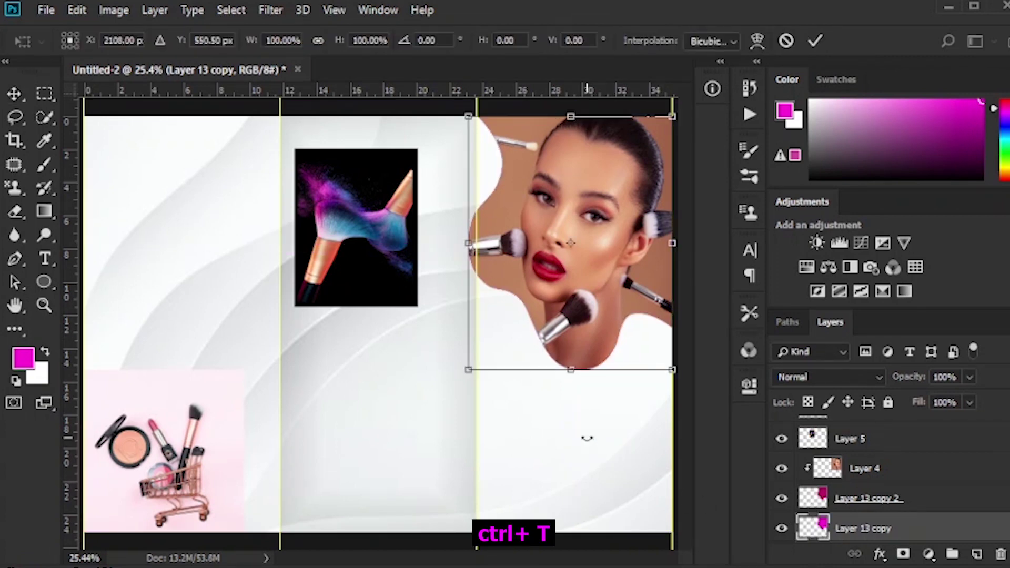
pyautogui.moveTo(468, 244); pyautogui.dragTo(456, 244)
pyautogui.moveTo(571, 369); pyautogui.dragTo(571, 385)
pyautogui.moveTo(673, 255); pyautogui.dragTo(679, 256)
pyautogui.click(815, 41)
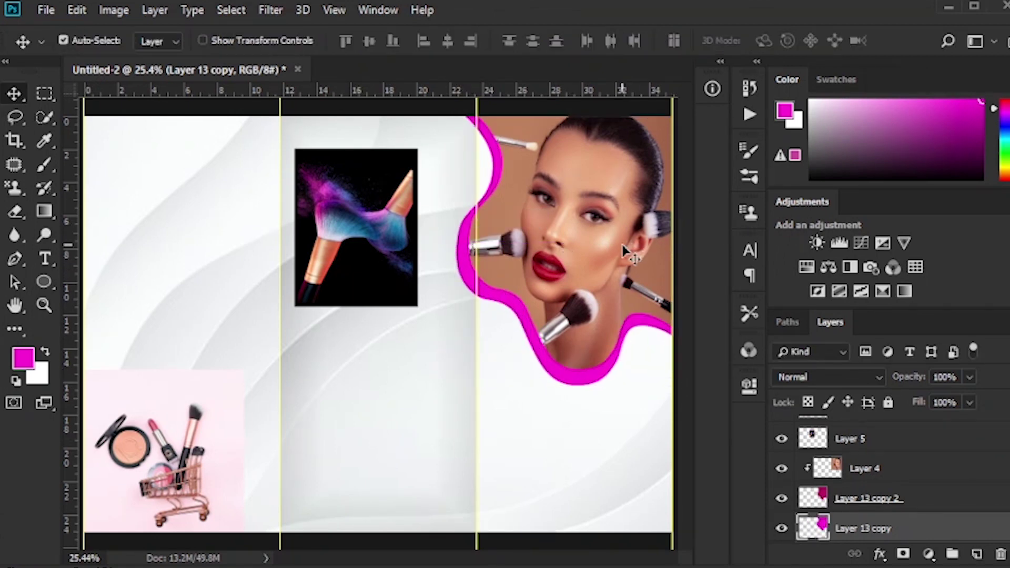
# Duplicate the bright pink border layer and select the lower copy.
pyautogui.hotkey('ctrl', 'j')
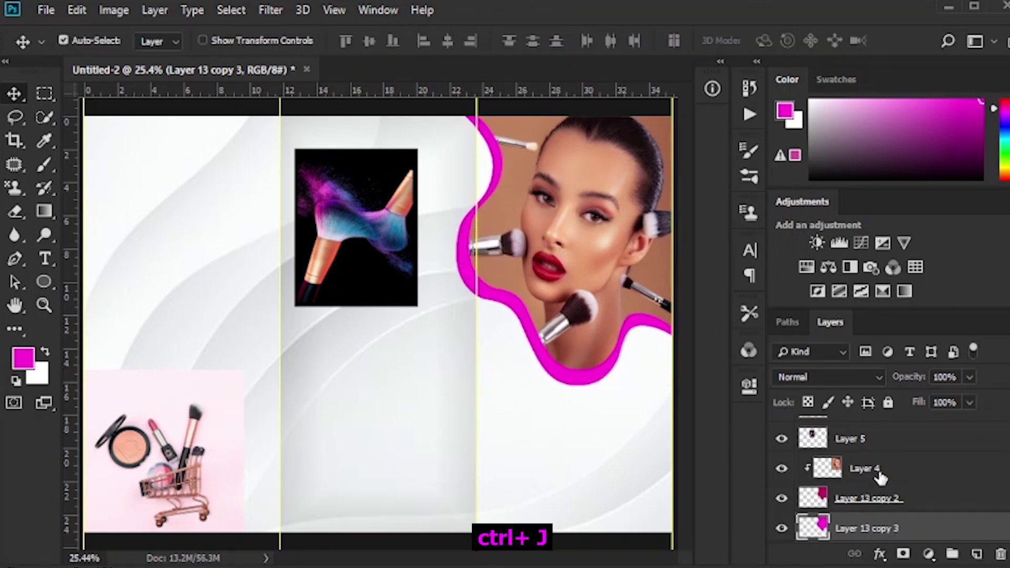
pyautogui.scroll(-3, 884, 483)
pyautogui.click(887, 448)
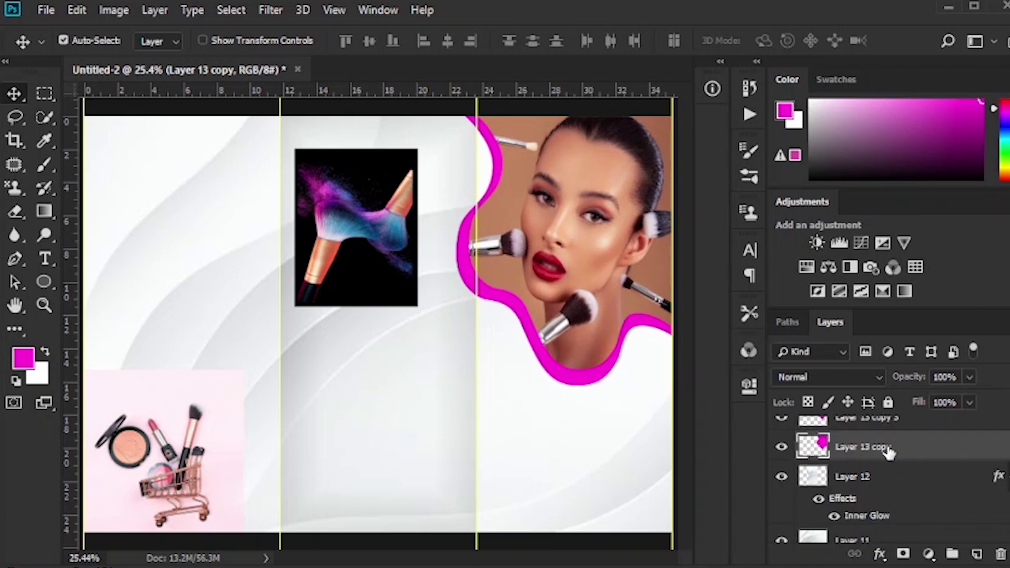
# Recolour the lower border copy with darker magenta b40094.
pyautogui.keyDown('ctrl'); pyautogui.click(824, 450); pyautogui.keyUp('ctrl')
pyautogui.click(23, 358)
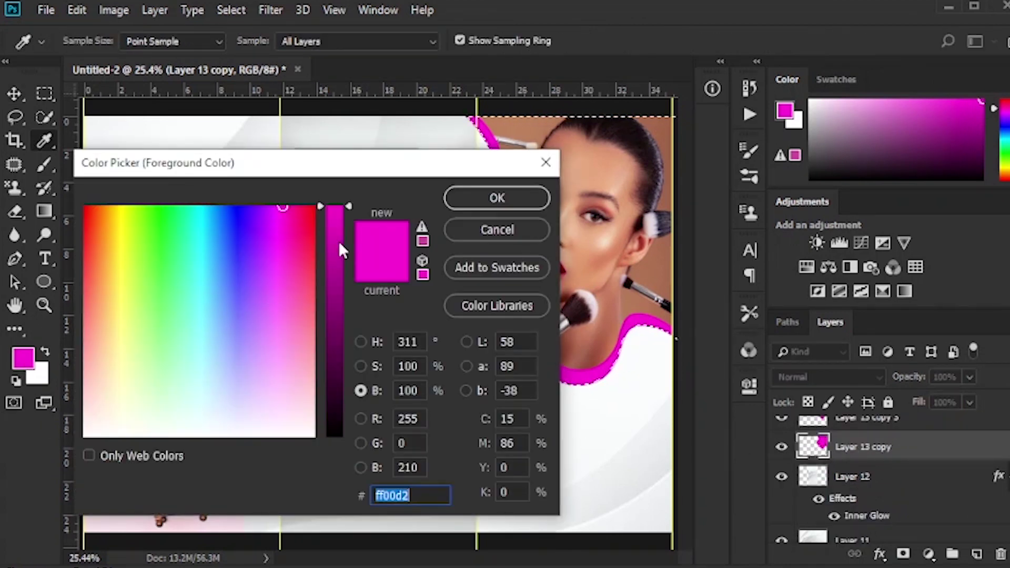
pyautogui.moveTo(349, 206); pyautogui.dragTo(351, 273)
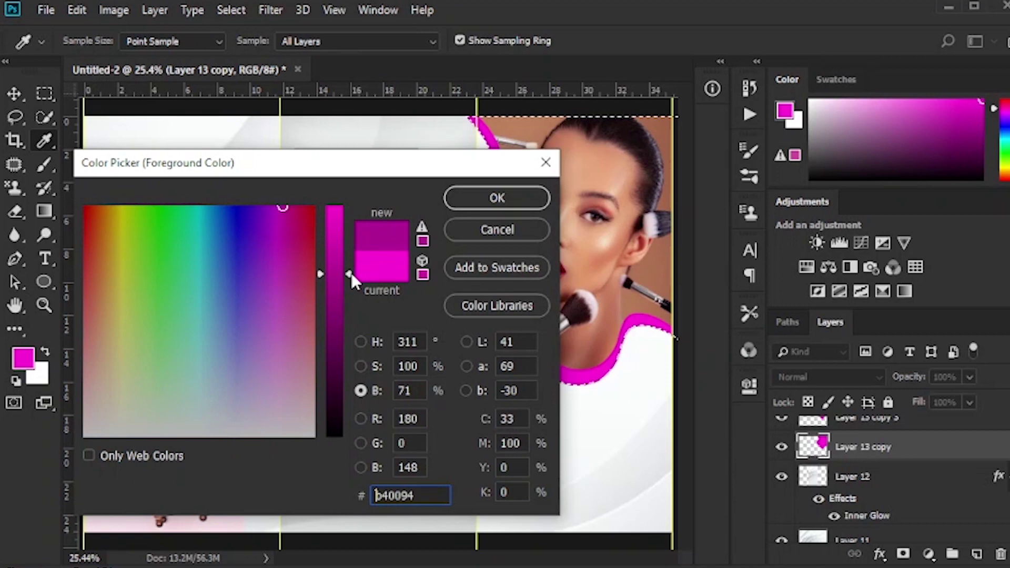
pyautogui.click(496, 198)
pyautogui.press('v')
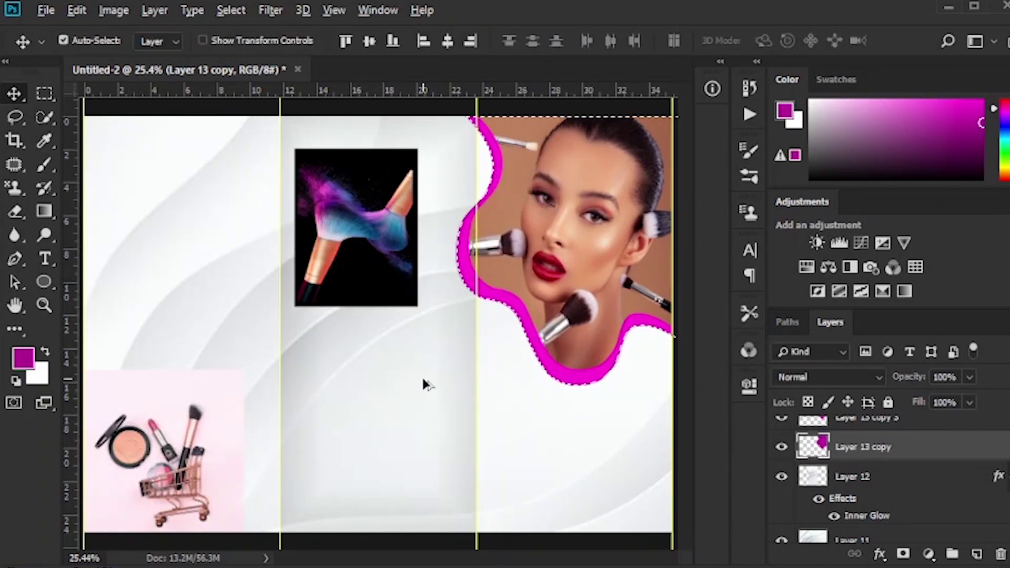
pyautogui.hotkey('ctrl', 'd')
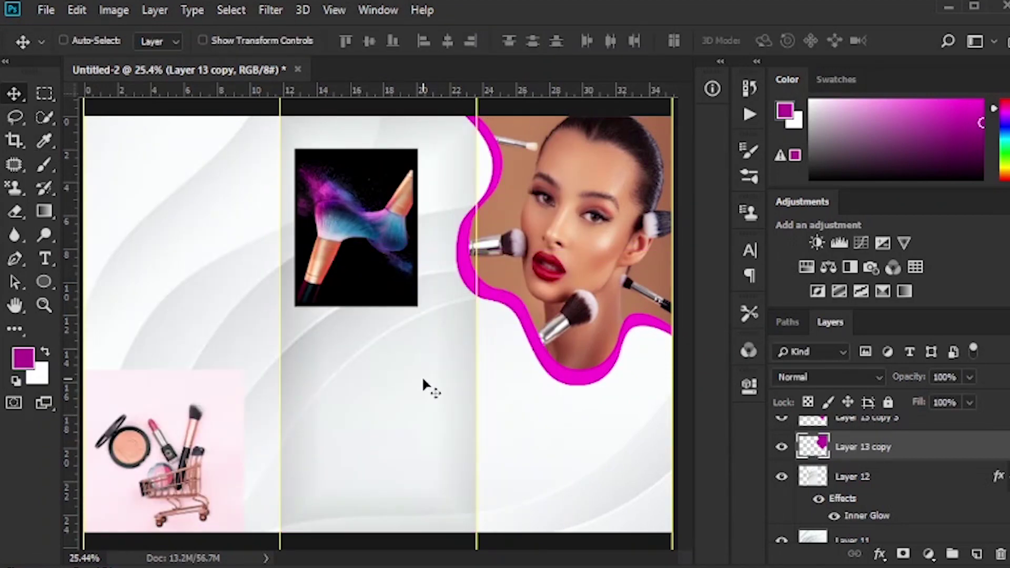
# Stretch the dark magenta shape outward on its left, bottom and right sides to form a second, wider border.
pyautogui.hotkey('ctrl', 't')
pyautogui.moveTo(447, 253); pyautogui.dragTo(430, 253)
pyautogui.moveTo(570, 390); pyautogui.dragTo(572, 414)
pyautogui.moveTo(677, 265); pyautogui.dragTo(687, 266)
pyautogui.press('Return')
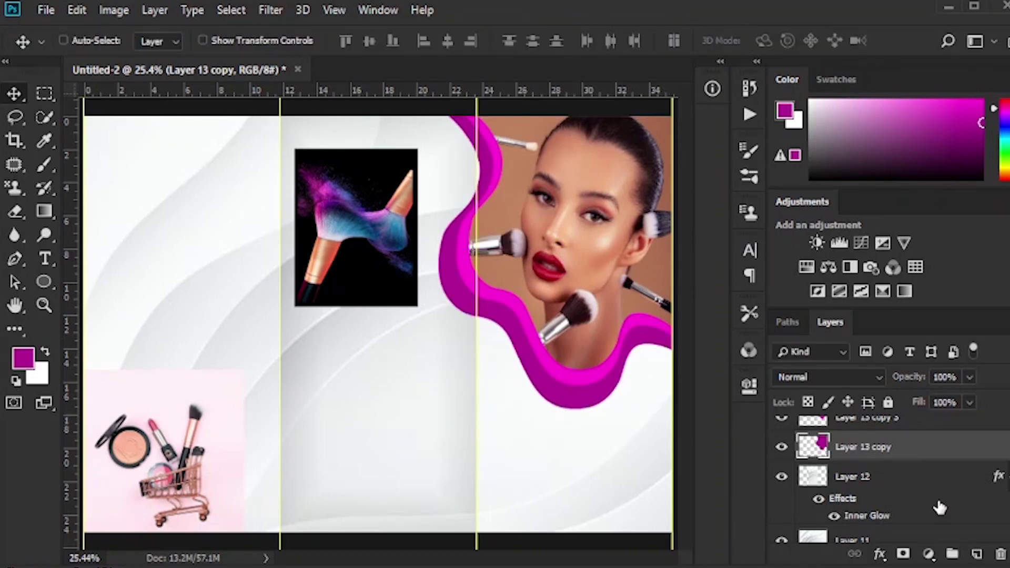
# Duplicate the dark magenta portrait border and recolour its lower copy with dark purple.
pyautogui.hotkey('ctrl', 'j')
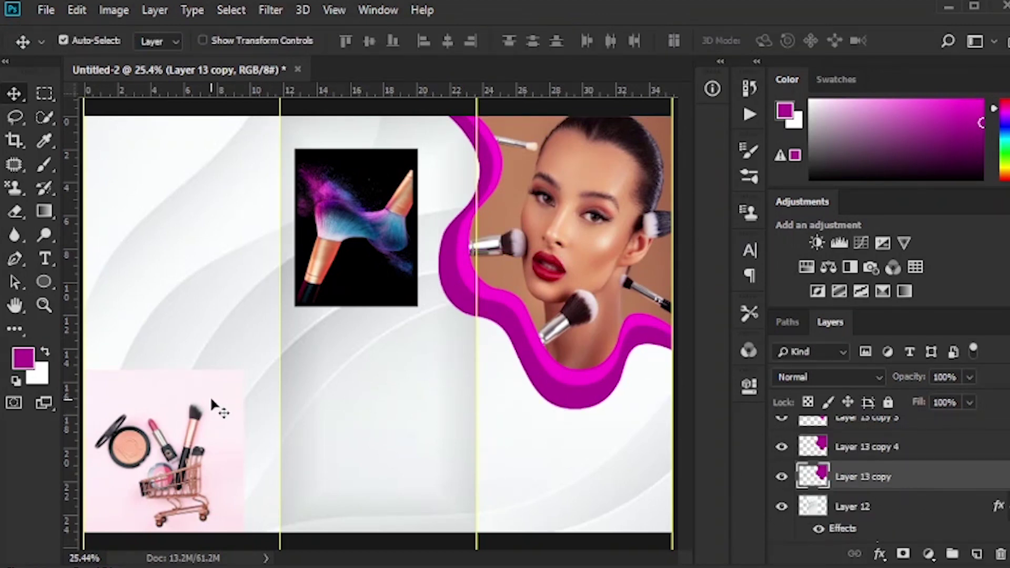
pyautogui.keyDown('ctrl'); pyautogui.click(812, 476); pyautogui.keyUp('ctrl')
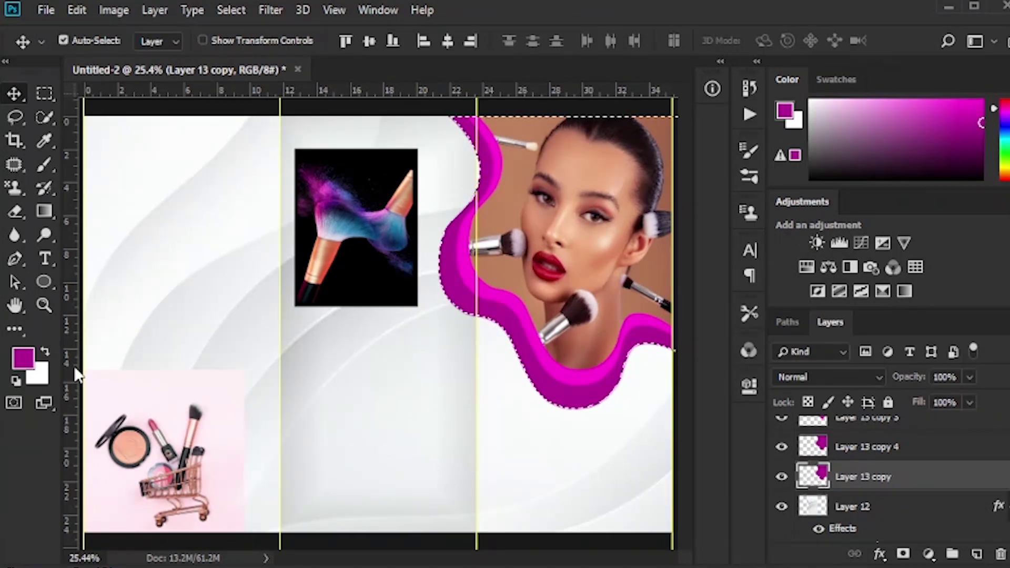
pyautogui.click(24, 358)
pyautogui.moveTo(348, 273); pyautogui.dragTo(350, 337)
pyautogui.click(495, 200)
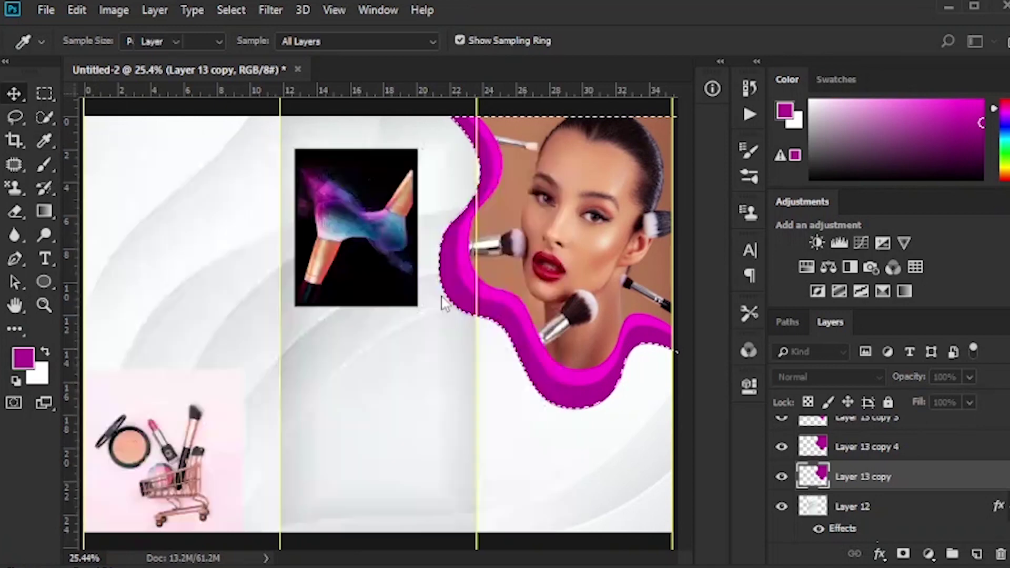
pyautogui.press('v')
pyautogui.hotkey('ctrl', 'd')
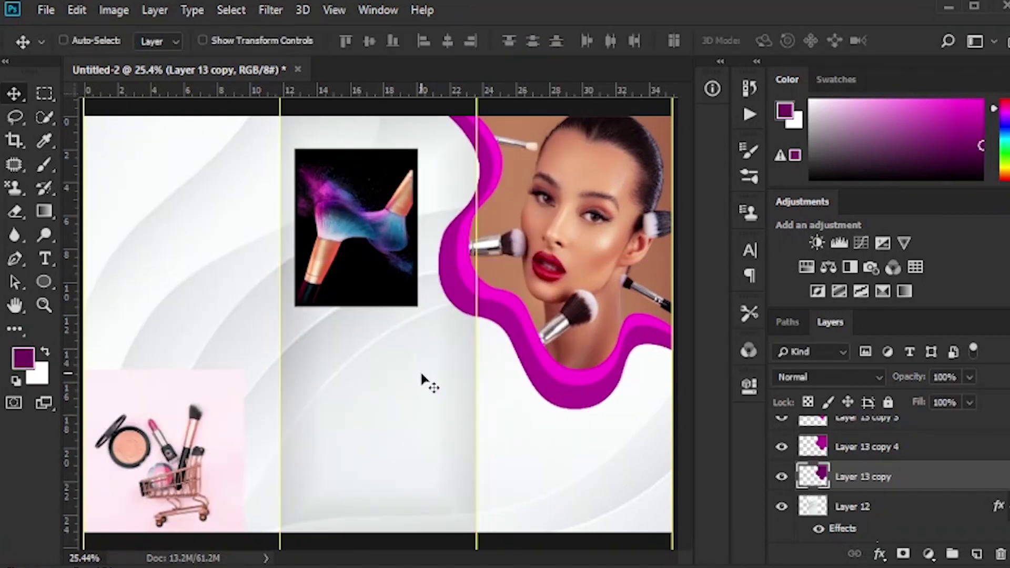
# Stretch the dark purple shape outward to about 105% width and 118% height as the portrait's outermost border.
pyautogui.hotkey('ctrl', 't')
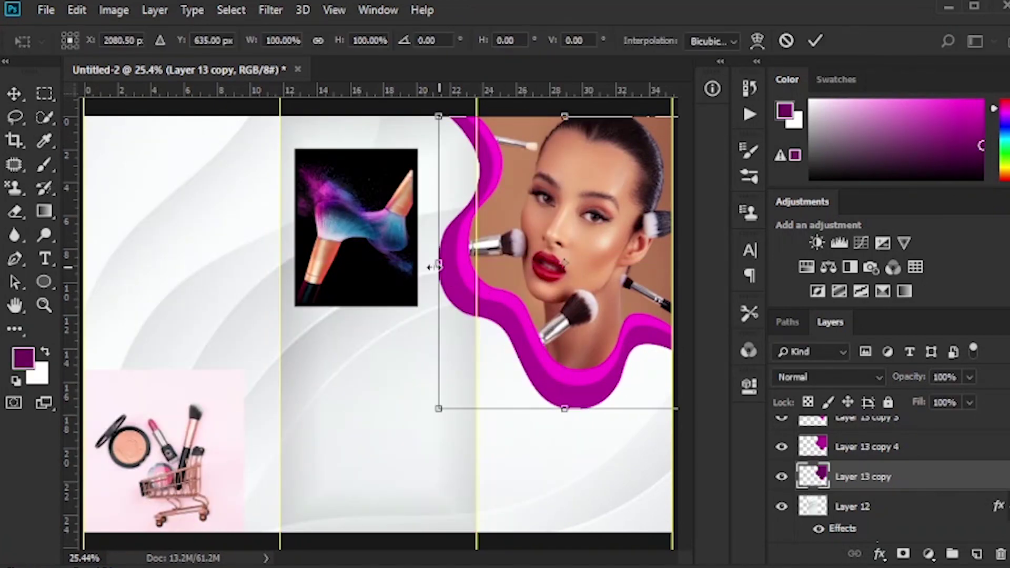
pyautogui.moveTo(435, 266); pyautogui.dragTo(426, 264)
pyautogui.moveTo(570, 417); pyautogui.dragTo(574, 448)
pyautogui.moveTo(559, 115); pyautogui.dragTo(559, 99)
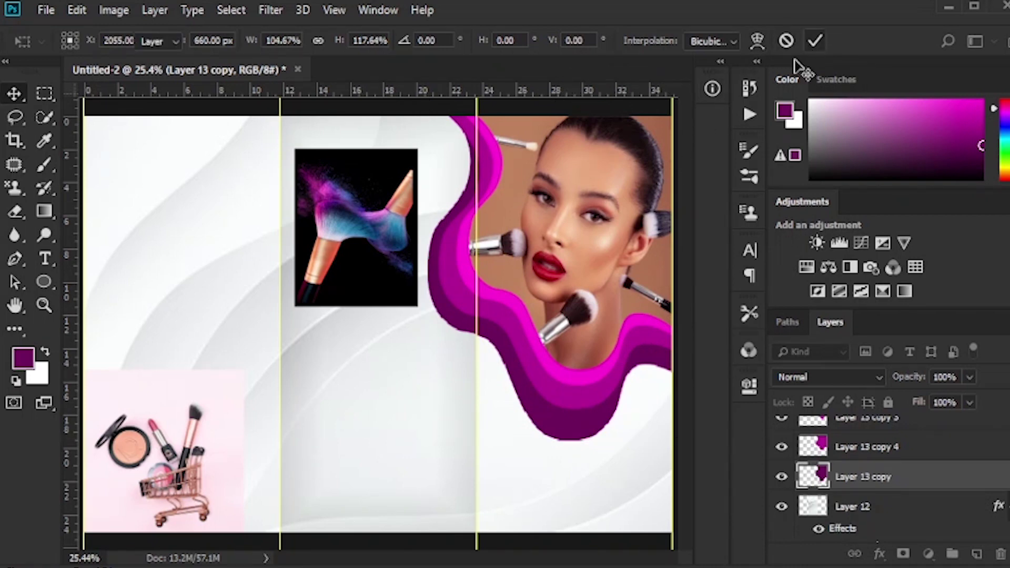
pyautogui.click(815, 40)
pyautogui.click(609, 368)
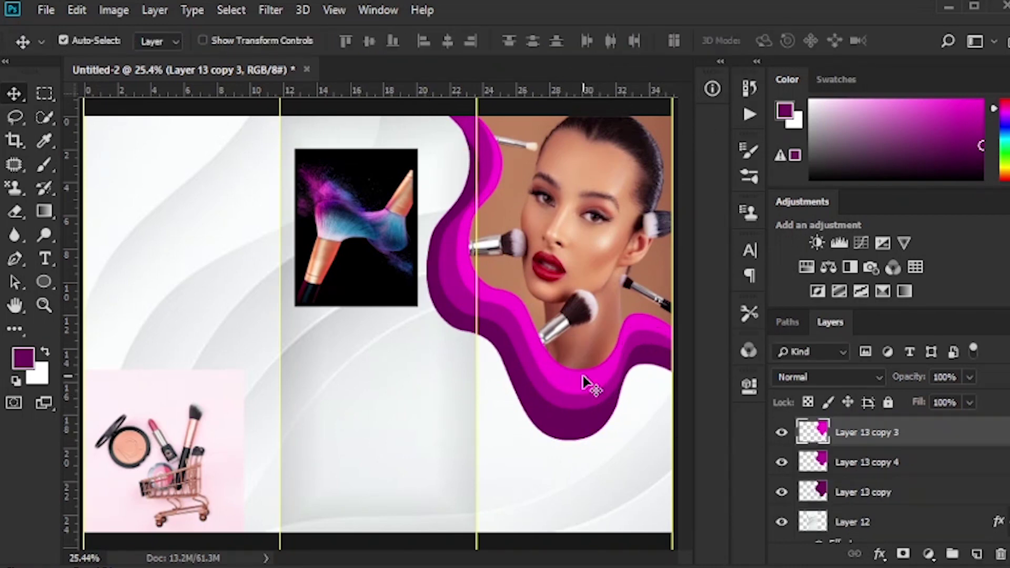
pyautogui.click(632, 406)
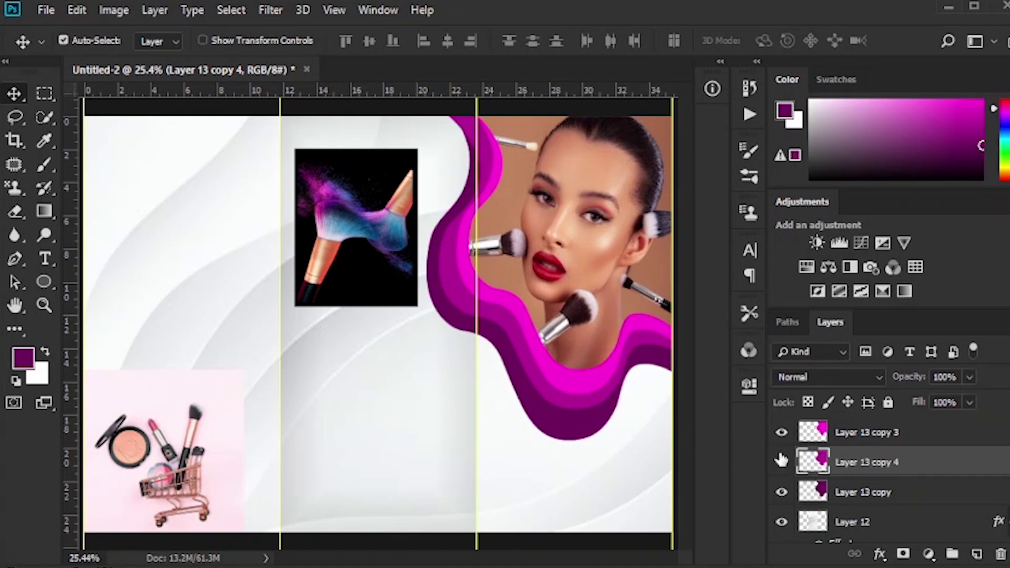
# Add a new empty layer directly above the cosmetics cart photo's layer.
pyautogui.scroll(5, 909, 505)
pyautogui.click(903, 466)
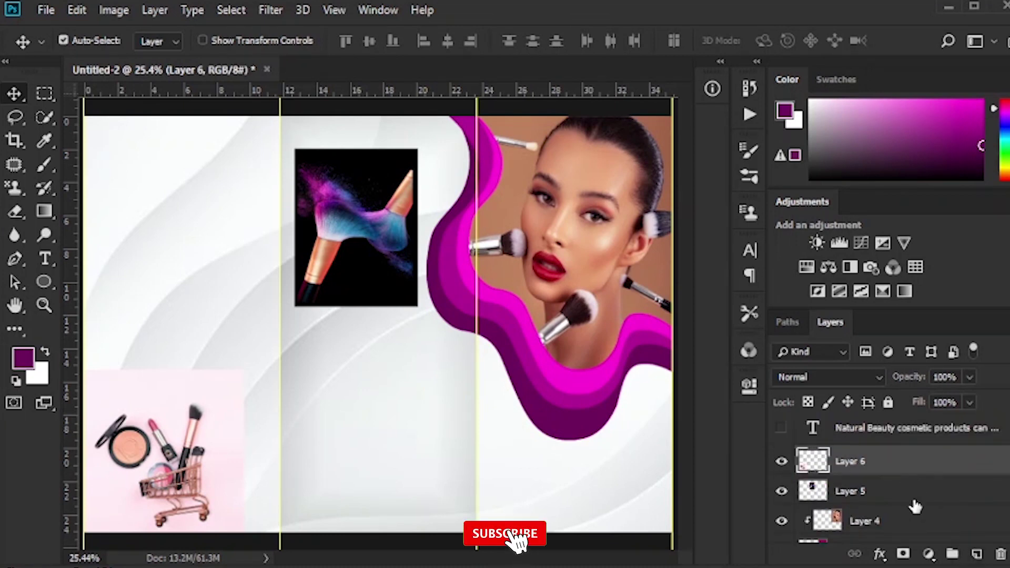
pyautogui.click(976, 555)
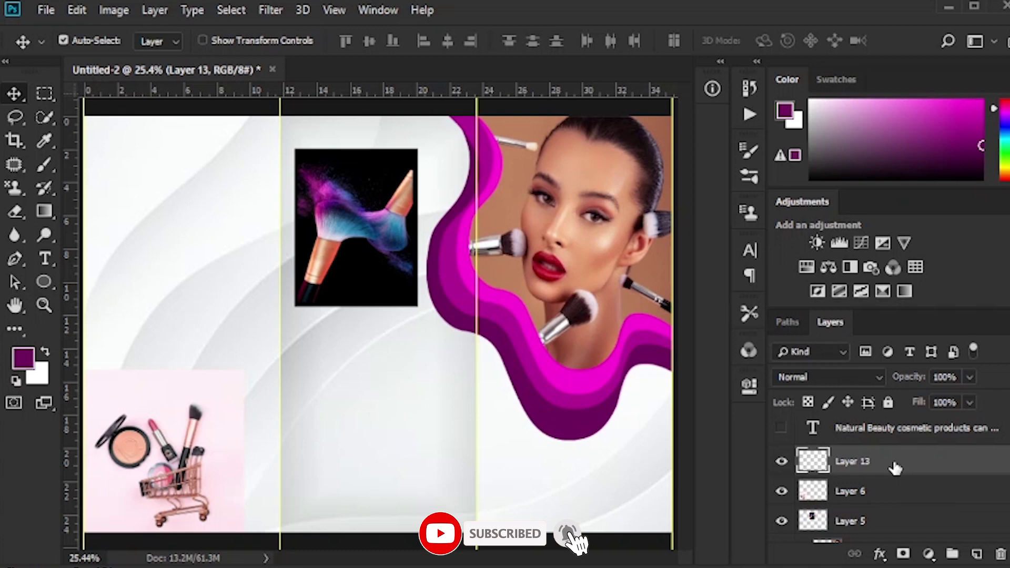
# Outline the cosmetics cart photo with a closed wavy Pen path with two upper humps and convert it to a selection.
pyautogui.click(15, 258)
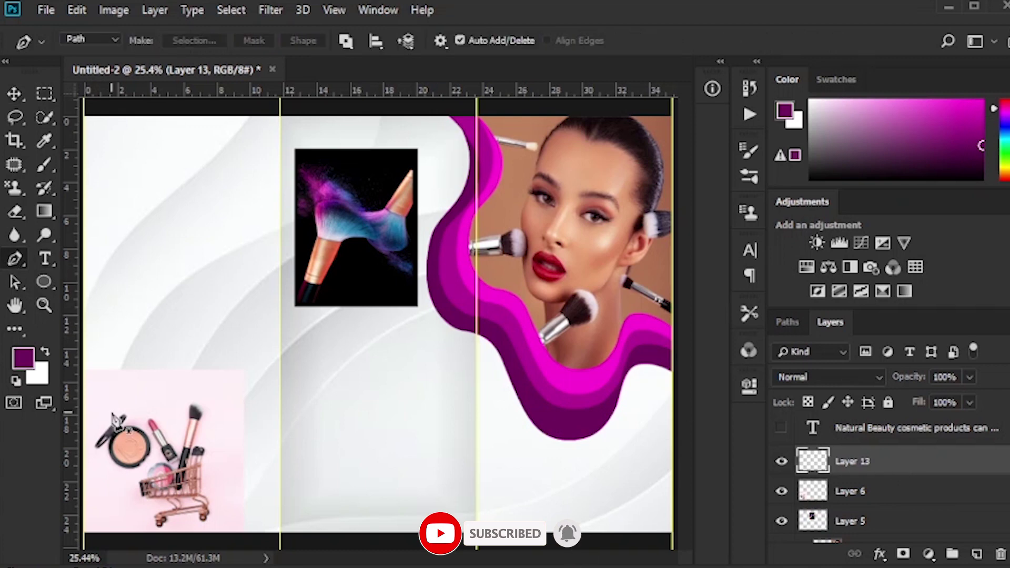
pyautogui.scroll(4, 84, 363)
pyautogui.hscroll(-3, 96, 357)
pyautogui.click(202, 357)
pyautogui.moveTo(236, 284); pyautogui.dragTo(263, 283)
pyautogui.moveTo(283, 341); pyautogui.dragTo(302, 342)
pyautogui.scroll(-3, 303, 342)
pyautogui.moveTo(361, 202); pyautogui.dragTo(382, 202)
pyautogui.moveTo(391, 288); pyautogui.dragTo(383, 329)
pyautogui.moveTo(412, 378); pyautogui.dragTo(440, 392)
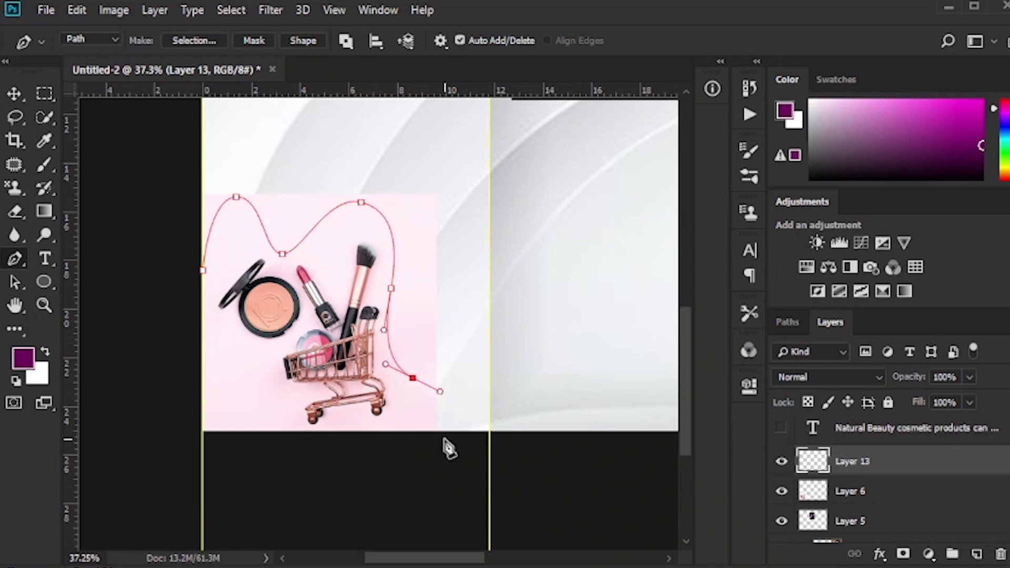
pyautogui.moveTo(445, 439); pyautogui.dragTo(421, 455)
pyautogui.click(180, 461)
pyautogui.click(203, 271)
pyautogui.press('v')
pyautogui.hotkey('ctrl', 'Return')
# Place the new layer beneath the cosmetics photo and fill the wavy selection with dark purple.
pyautogui.scroll(1, 452, 371)
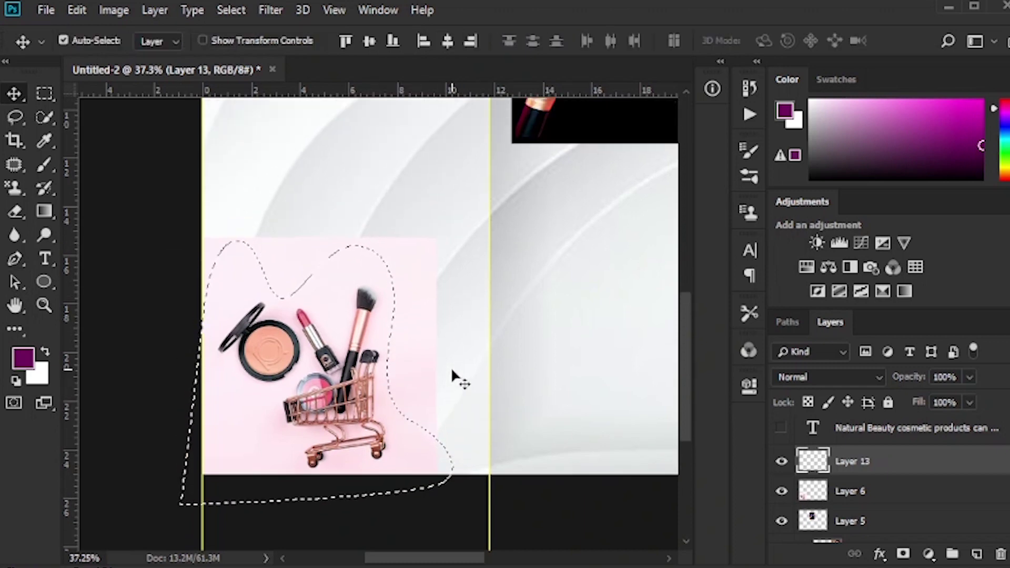
pyautogui.scroll(1, 453, 370)
pyautogui.scroll(-2, 262, 383)
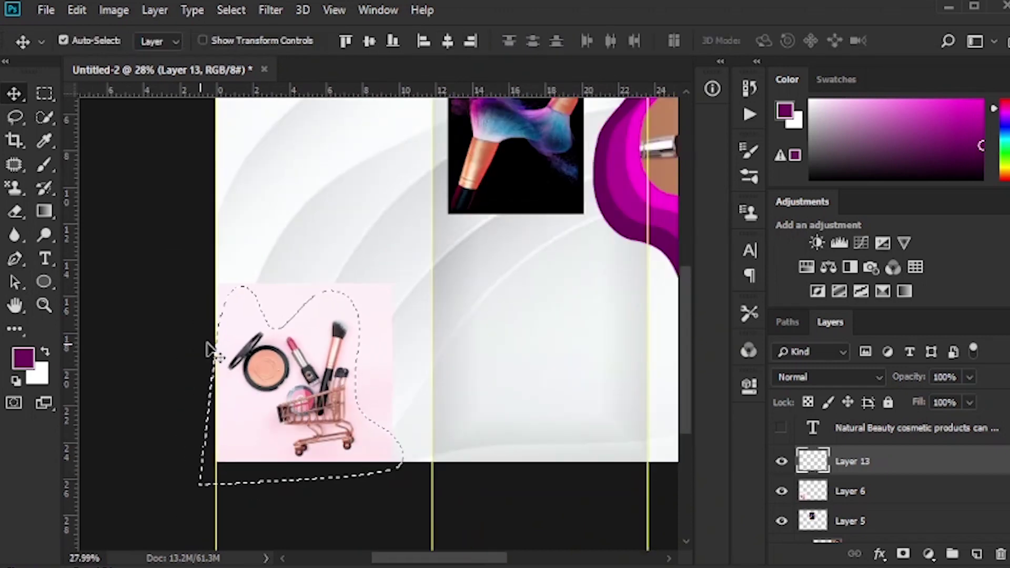
pyautogui.hotkey('ctrl', '[')
pyautogui.hotkey('alt', 'BackSpace')
pyautogui.hotkey('ctrl', 'd')
pyautogui.hotkey('ctrl', 'j')
pyautogui.click(895, 525)
pyautogui.hotkey('ctrl', 'z')
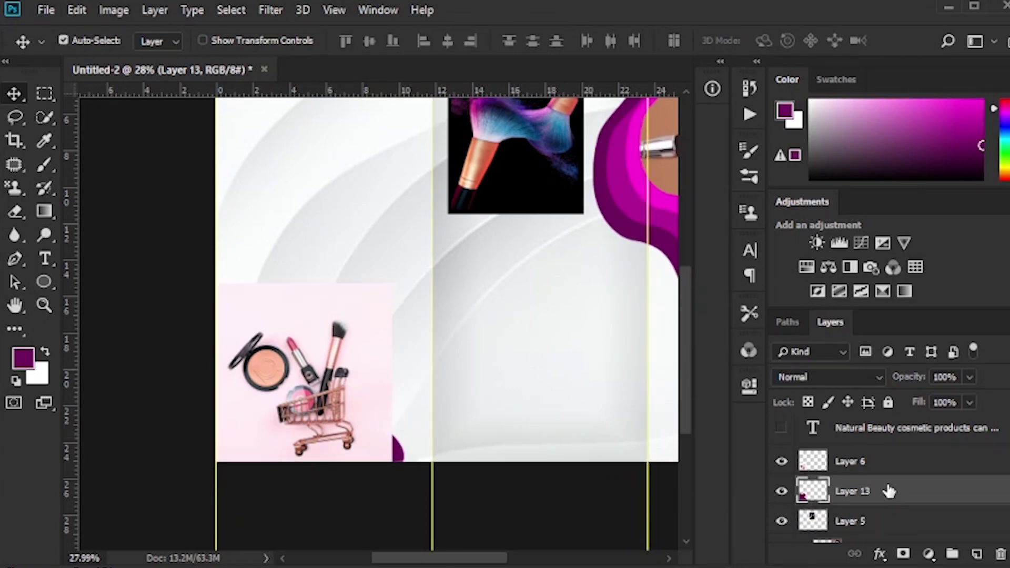
# Enlarge the cosmetics photo slightly and clip it to the wavy purple shape below.
pyautogui.click(883, 464)
pyautogui.hotkey('ctrl', 't')
pyautogui.moveTo(393, 489); pyautogui.dragTo(406, 502)
pyautogui.press('Return')
pyautogui.keyDown('alt'); pyautogui.click(878, 476); pyautogui.keyUp('alt')
pyautogui.click(885, 490)
# Duplicate the wavy shape twice and stretch the middle copy upward and to the right as a dark purple border.
pyautogui.hotkey('ctrl', 'j')
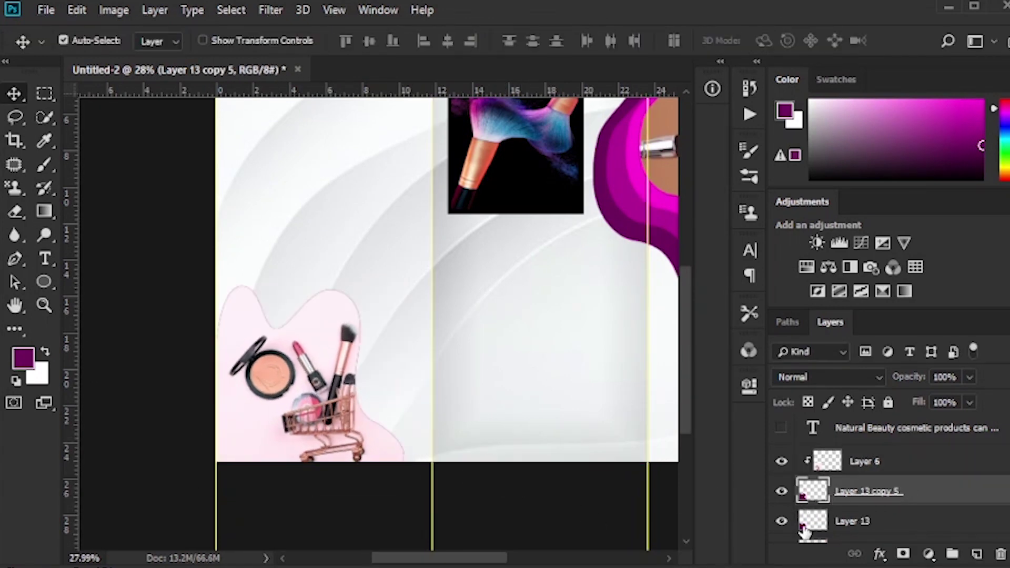
pyautogui.hotkey('alt', '[')
pyautogui.hotkey('ctrl', 'j')
pyautogui.hotkey('ctrl', 't')
pyautogui.moveTo(360, 373); pyautogui.dragTo(412, 368)
pyautogui.moveTo(313, 284); pyautogui.dragTo(316, 265)
pyautogui.click(816, 41)
# Recolour the lowest wavy shape with dark magenta and stretch it upward and to the right as a second border.
pyautogui.hotkey('alt', '[')
pyautogui.keyDown('ctrl'); pyautogui.click(814, 484); pyautogui.keyUp('ctrl')
pyautogui.click(22, 361)
pyautogui.hotkey('alt', 'BackSpace')
pyautogui.hotkey('ctrl', 'd')
pyautogui.hotkey('ctrl', 't')
pyautogui.moveTo(318, 261); pyautogui.dragTo(320, 234)
pyautogui.moveTo(419, 372)
pyautogui.mouseDown()
pyautogui.moveTo(444, 373)
pyautogui.moveTo(435, 373)
pyautogui.mouseUp()
pyautogui.press('Return')
# Duplicate the dark magenta wave, recolour the lower copy bright pink and stretch it outward as the outermost border.
pyautogui.hotkey('ctrl', 'j')
pyautogui.keyDown('ctrl'); pyautogui.click(815, 511); pyautogui.keyUp('ctrl')
pyautogui.click(23, 360)
pyautogui.hotkey('alt', 'BackSpace')
pyautogui.hotkey('ctrl', 't')
pyautogui.moveTo(327, 227); pyautogui.dragTo(338, 199)
pyautogui.press('Return')
pyautogui.hotkey('ctrl', '0')
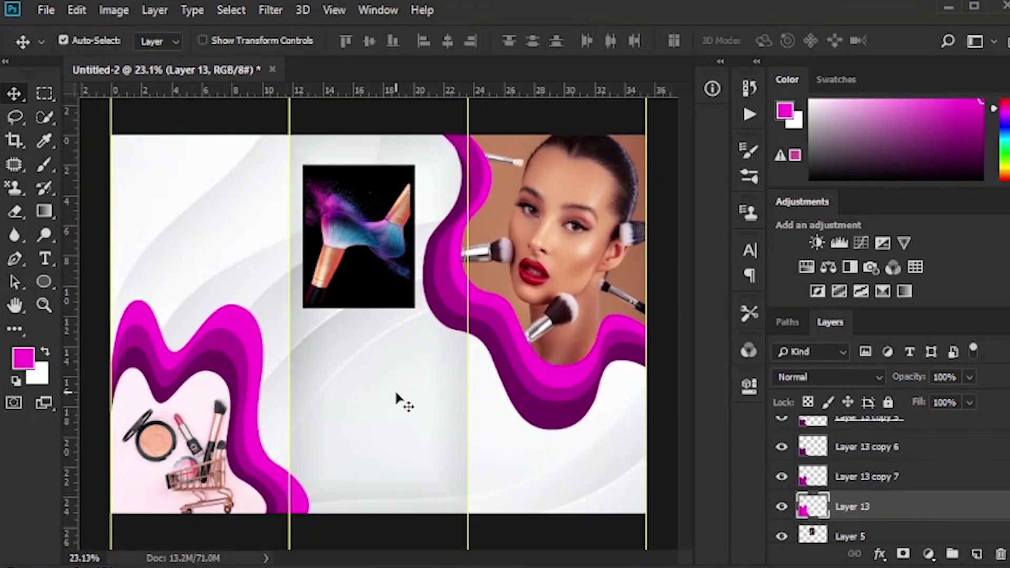
# Draw a 514 px bright pink circle with a 36.47 px stroke over the makeup brush photo.
pyautogui.scroll(-3, 926, 504)
pyautogui.click(903, 467)
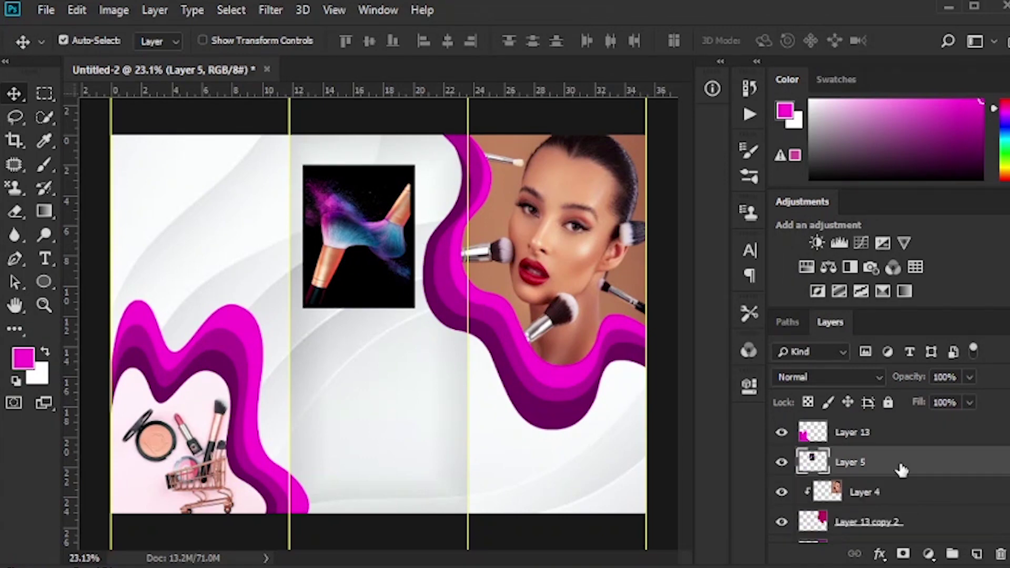
pyautogui.click(44, 281)
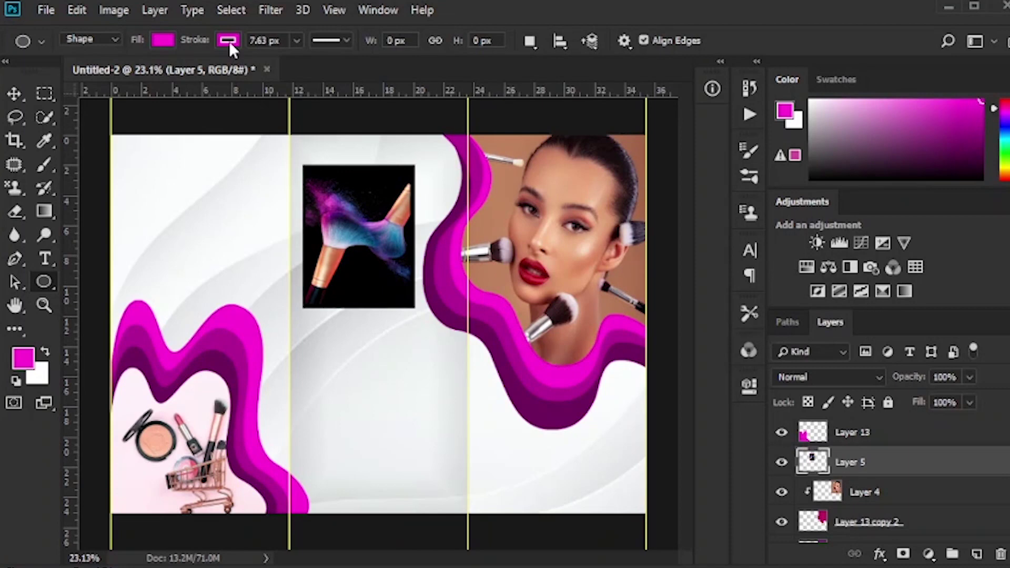
pyautogui.click(296, 41)
pyautogui.moveTo(295, 63); pyautogui.dragTo(326, 63)
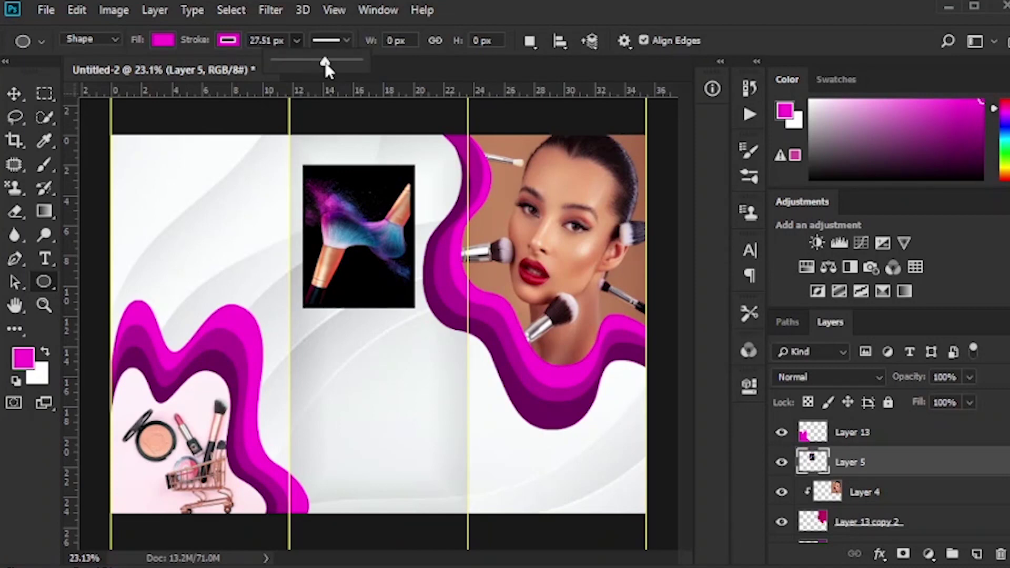
pyautogui.moveTo(310, 186); pyautogui.dragTo(410, 299)
pyautogui.moveTo(413, 299); pyautogui.dragTo(415, 294)
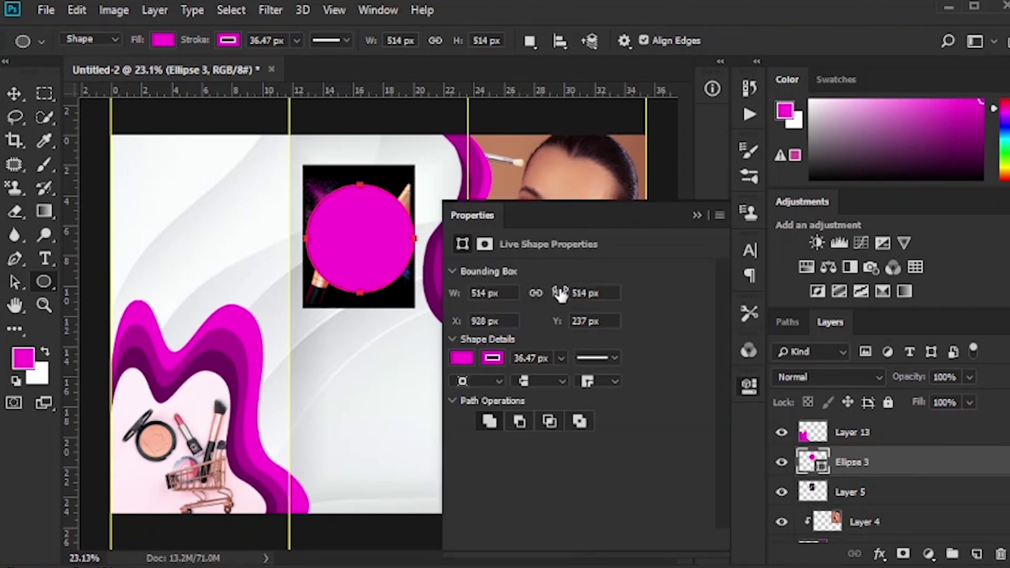
pyautogui.click(696, 215)
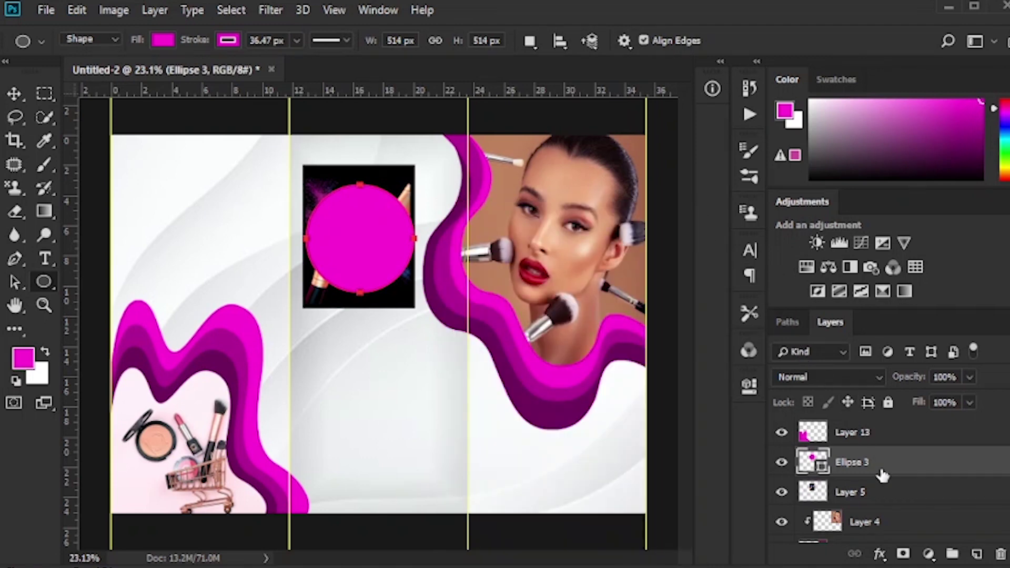
# Place the circle beneath the makeup brush photo and clip the photo to it.
pyautogui.moveTo(885, 465); pyautogui.dragTo(884, 491)
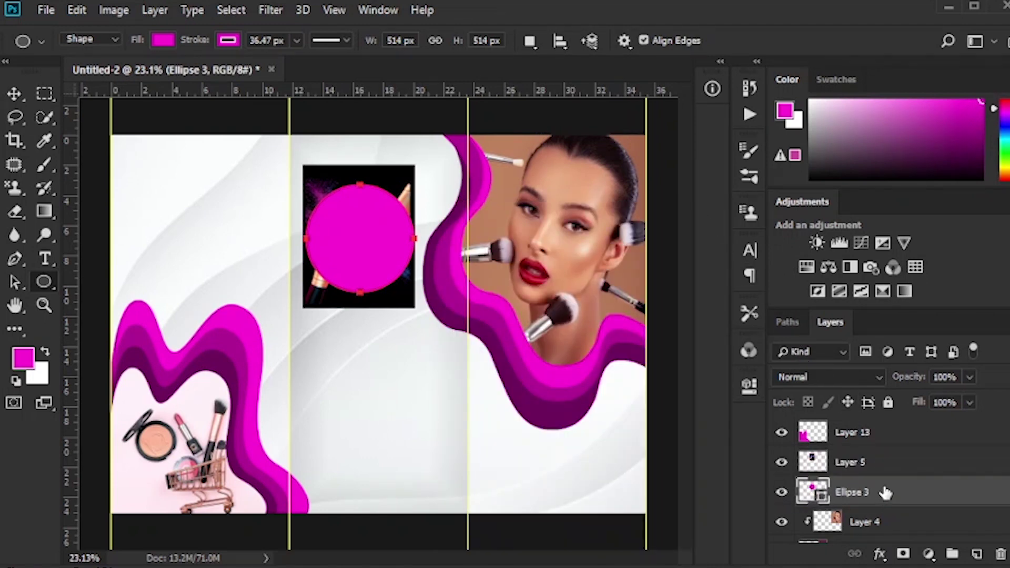
pyautogui.press('alt')
pyautogui.keyDown('alt'); pyautogui.click(884, 470); pyautogui.keyUp('alt')
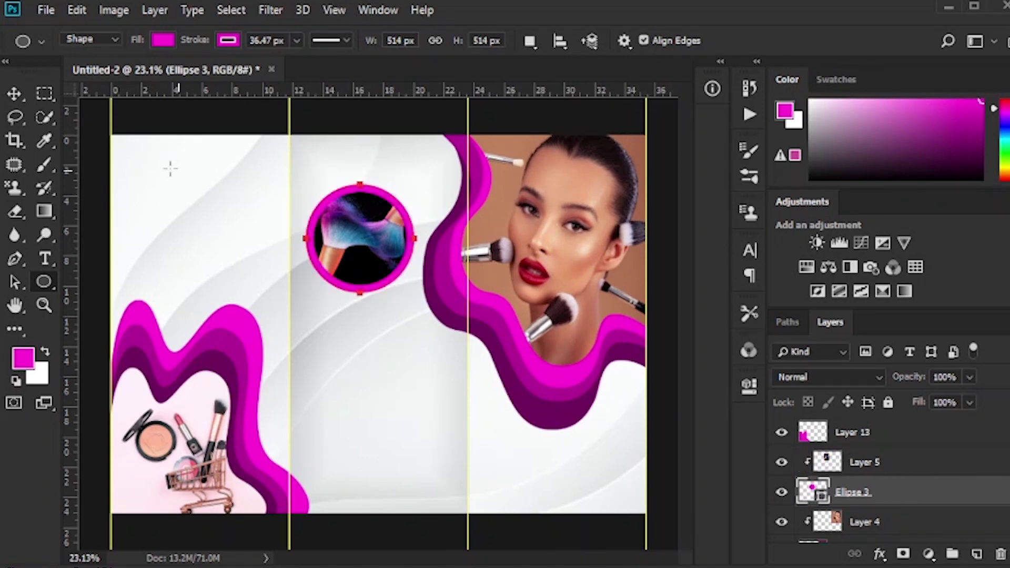
# Scale the circle and its brush photo together to about 116% and reposition them near the middle panel's upper edge.
pyautogui.click(15, 93)
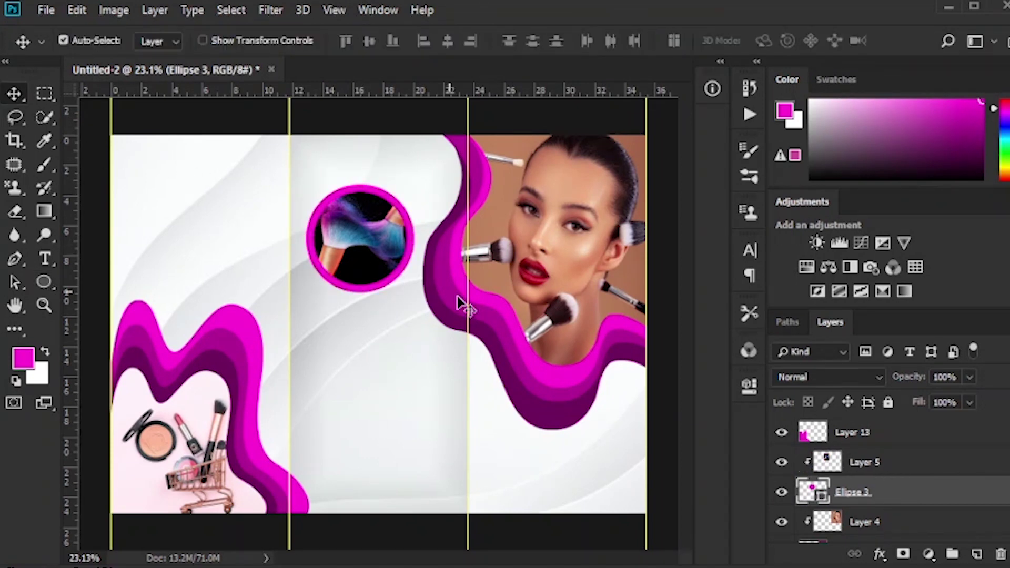
pyautogui.keyDown('shift'); pyautogui.click(907, 468); pyautogui.keyUp('shift')
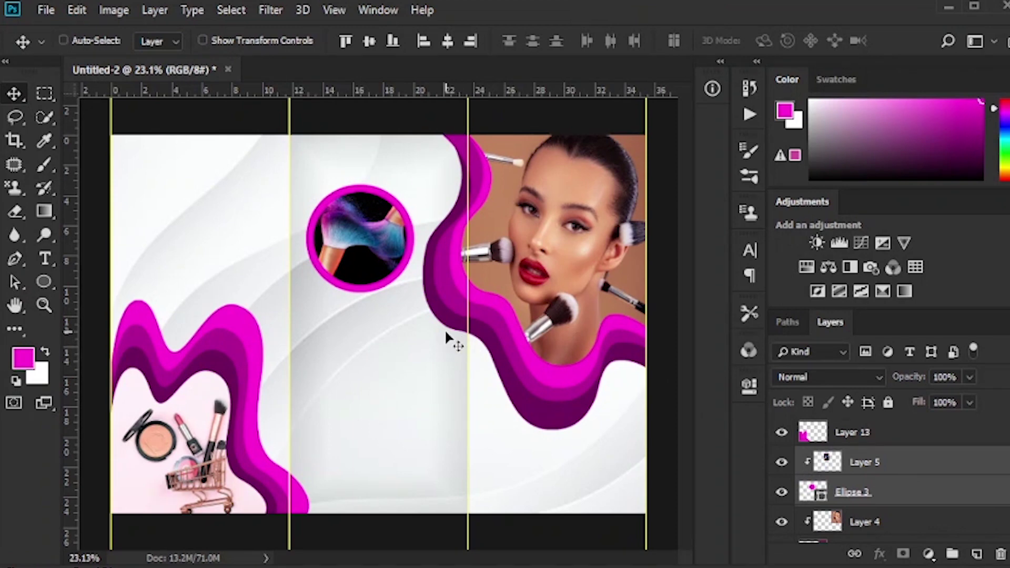
pyautogui.hotkey('ctrl', 't')
pyautogui.moveTo(303, 309); pyautogui.dragTo(292, 340)
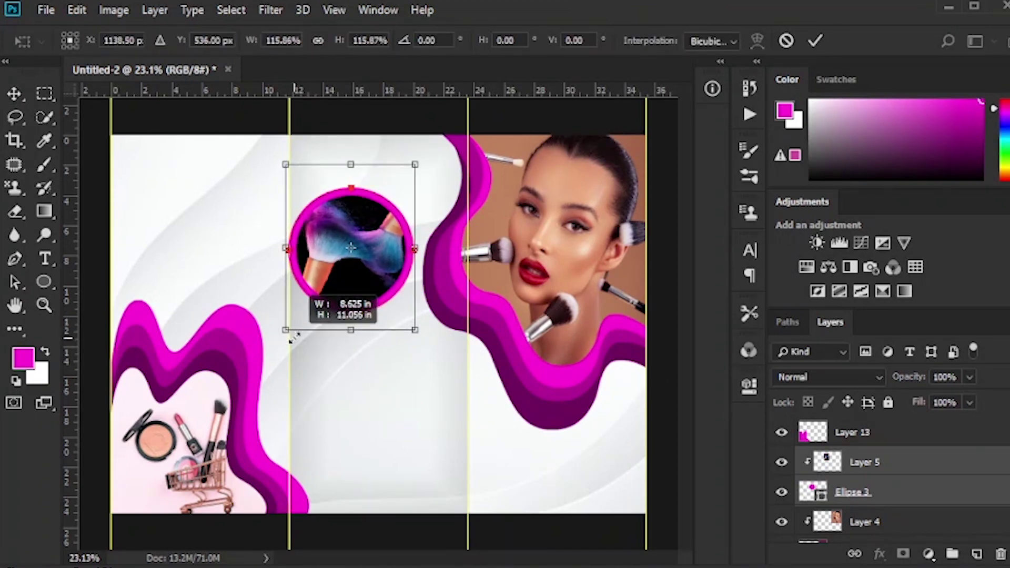
pyautogui.click(815, 40)
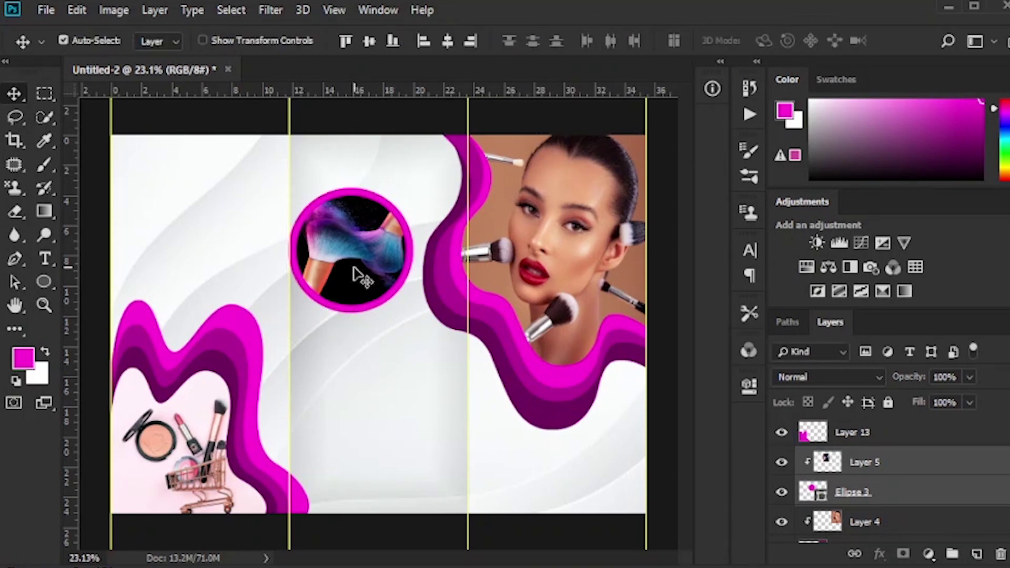
pyautogui.moveTo(355, 269); pyautogui.dragTo(373, 252)
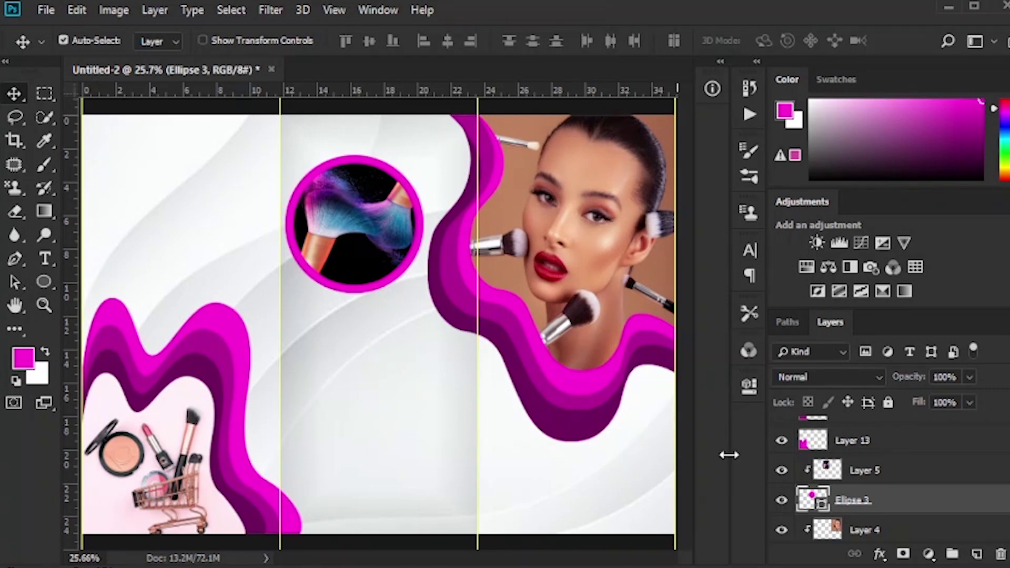
# Show the beauty description text layers and the "Natural" and "Beauty" title layers.
pyautogui.scroll(6, 900, 488)
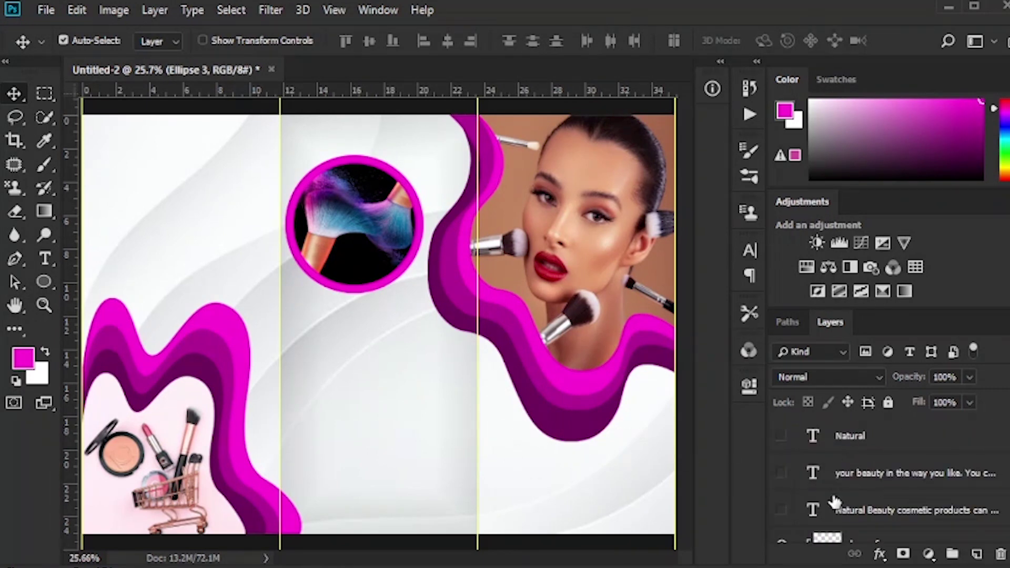
pyautogui.click(782, 510)
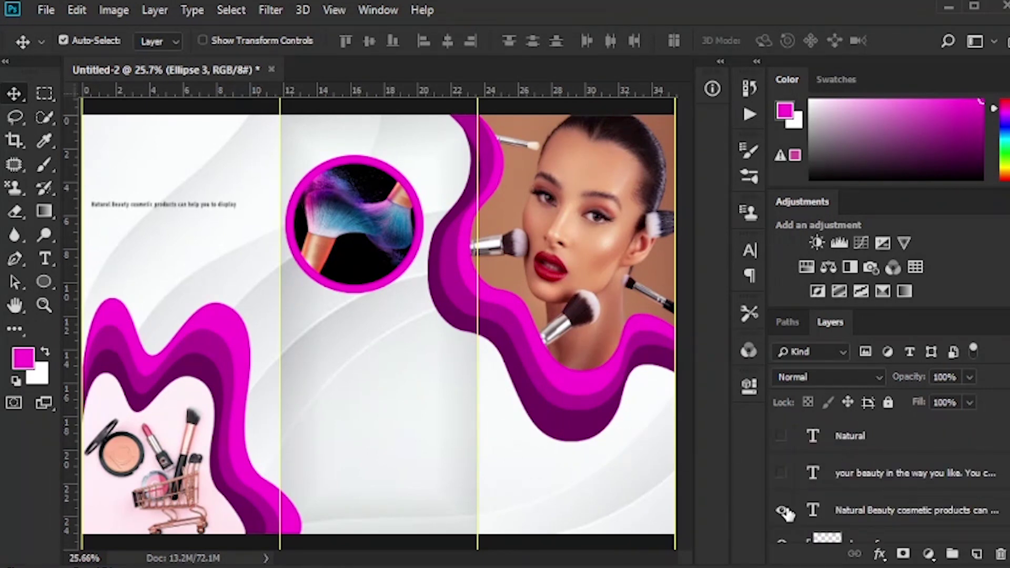
pyautogui.click(782, 473)
pyautogui.click(781, 435)
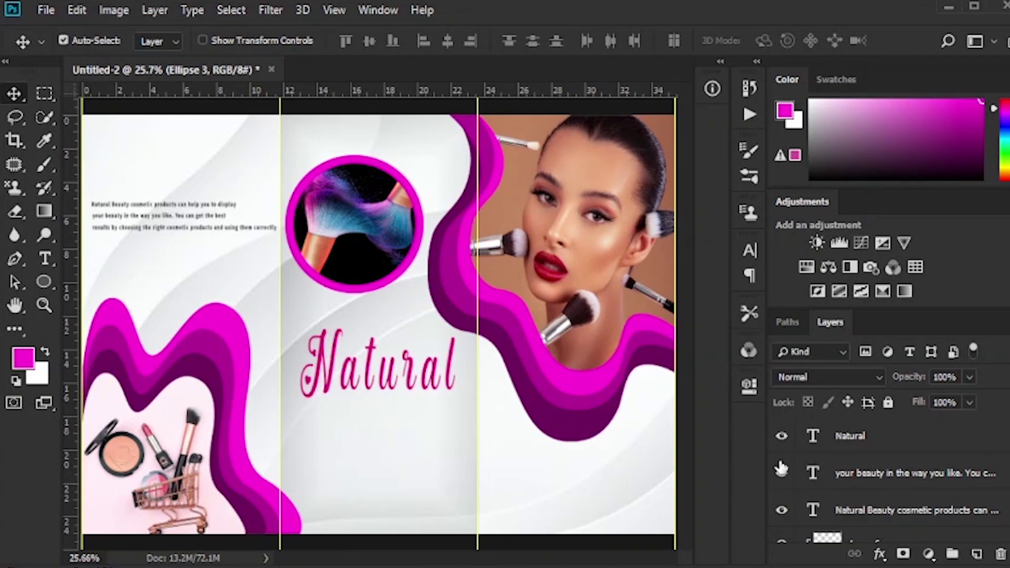
pyautogui.scroll(1, 781, 468)
pyautogui.click(783, 474)
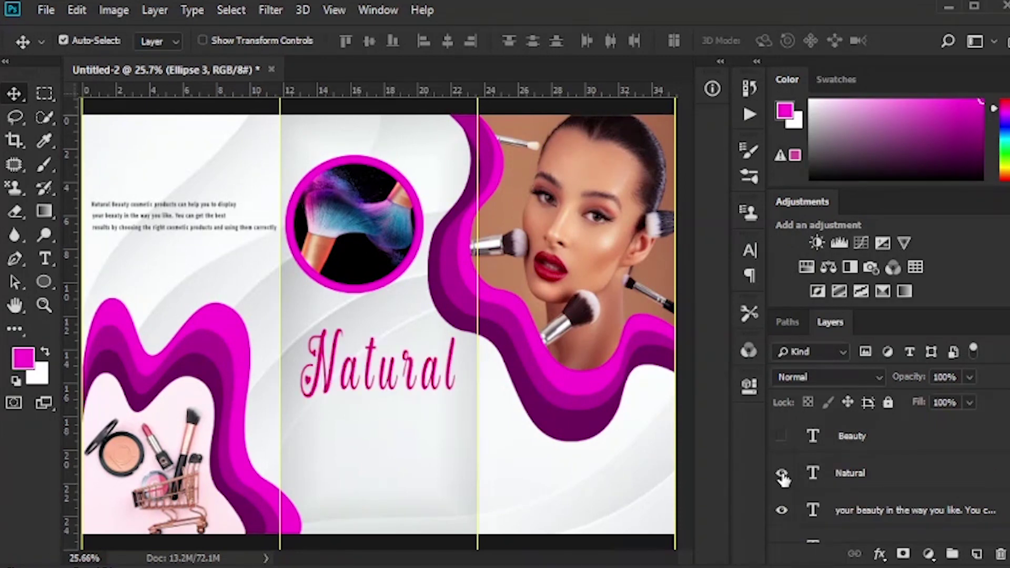
pyautogui.click(782, 437)
# Show the "Colored cosmetic products include:" heading and the Lip stick, Rouge, Eye Shadow and Eye linear text layers.
pyautogui.scroll(2, 789, 468)
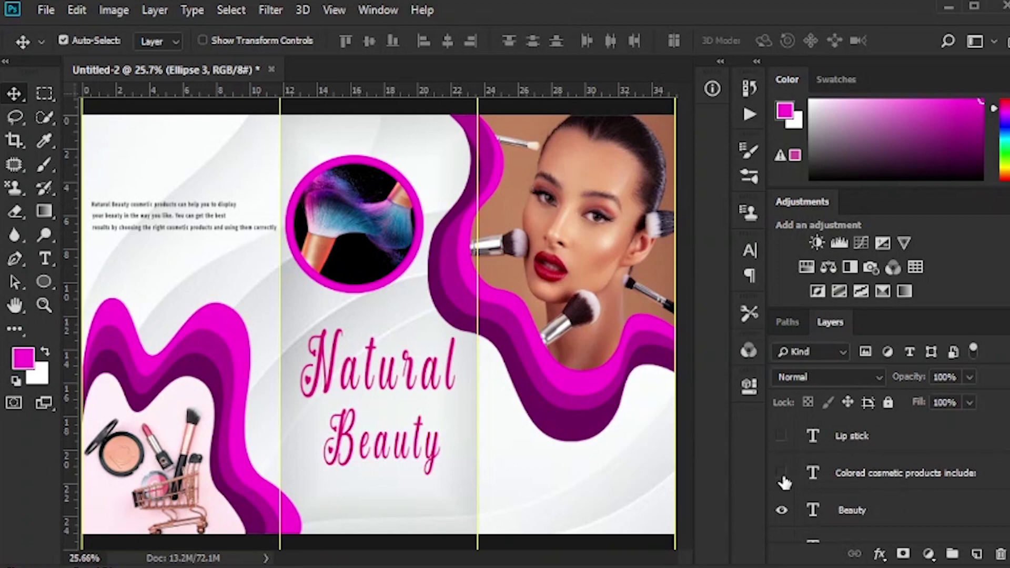
pyautogui.click(781, 473)
pyautogui.click(782, 438)
pyautogui.scroll(1, 788, 457)
pyautogui.click(782, 437)
pyautogui.scroll(1, 789, 458)
pyautogui.click(782, 441)
pyautogui.scroll(1, 788, 453)
pyautogui.scroll(1, 786, 444)
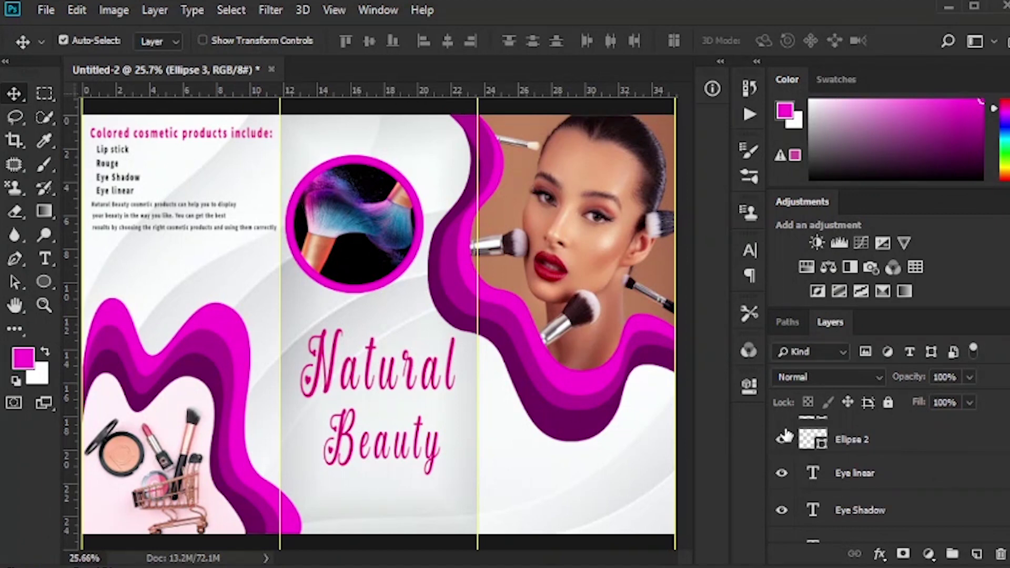
# Show the bullet dots, the "Covering cosmetic products include:" heading with its list and descriptions, and the "GIVE YOURSELF THE GIFT OF CHARM" slogan layers.
pyautogui.scroll(1, 782, 456)
pyautogui.click(782, 423)
pyautogui.scroll(3, 786, 447)
pyautogui.moveTo(784, 503); pyautogui.dragTo(782, 460)
pyautogui.scroll(2, 783, 483)
pyautogui.scroll(2, 784, 479)
pyautogui.scroll(2, 781, 457)
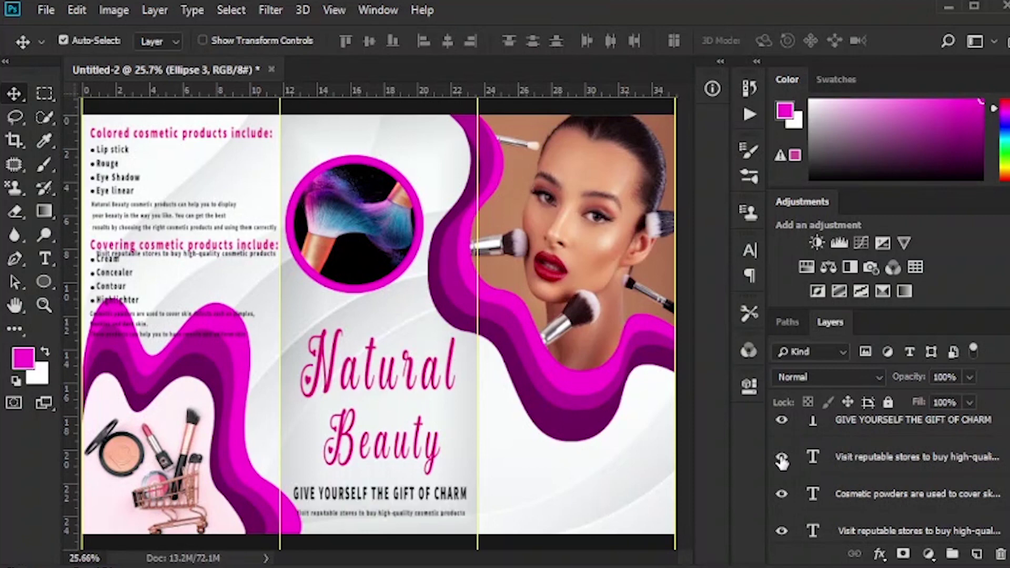
# Show the "How to contact us:" heading with the contact icons, both "@ natural beauty" handles and the phone number layer.
pyautogui.scroll(3, 782, 463)
pyautogui.moveTo(781, 498); pyautogui.dragTo(783, 429)
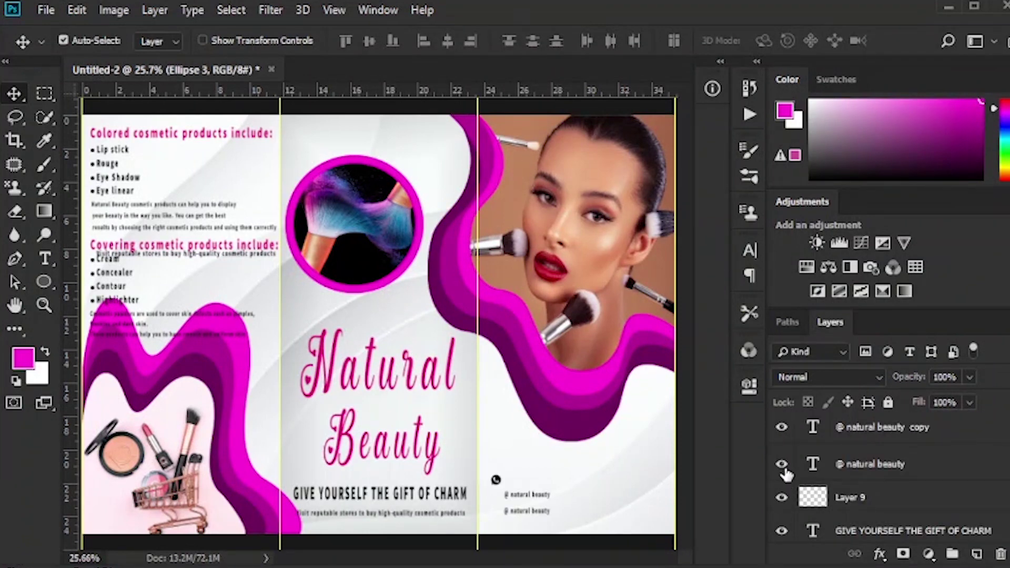
pyautogui.scroll(2, 786, 475)
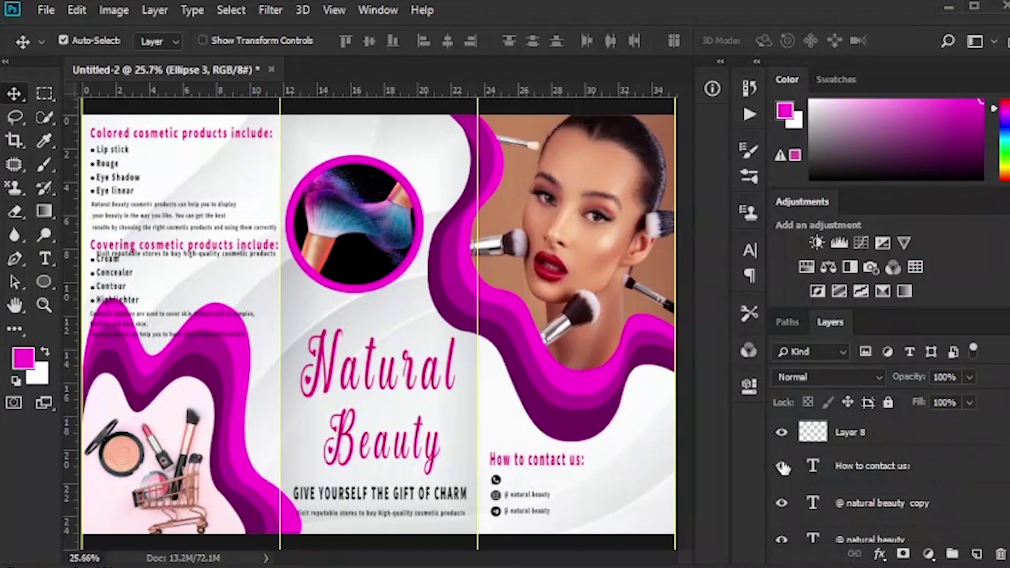
pyautogui.scroll(2, 783, 468)
pyautogui.click(783, 469)
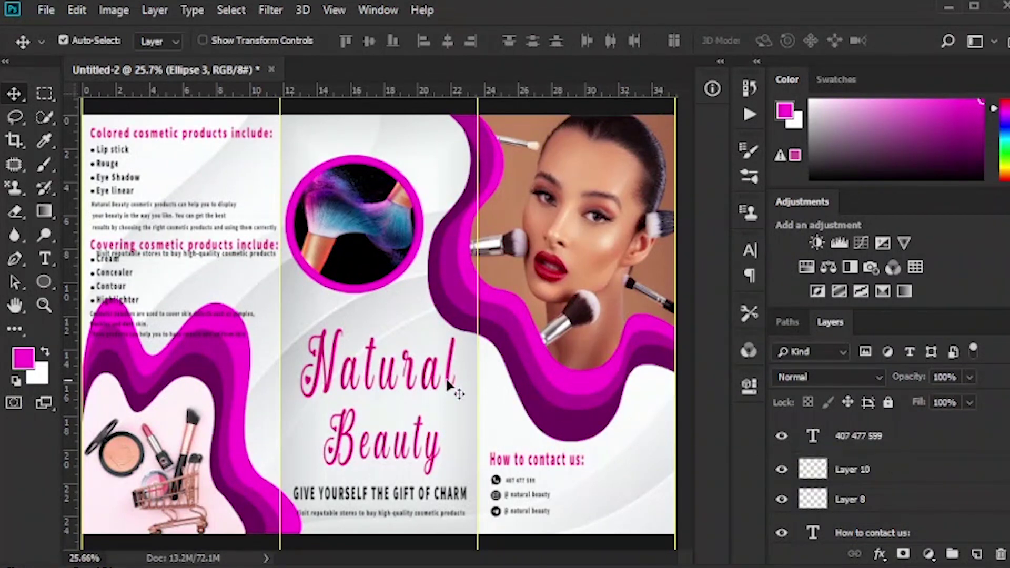
# Scale the lower-left cosmetics photo and its wavy magenta borders together to about 83%, keeping them in the page's lower-left corner.
pyautogui.scroll(-6, 894, 489)
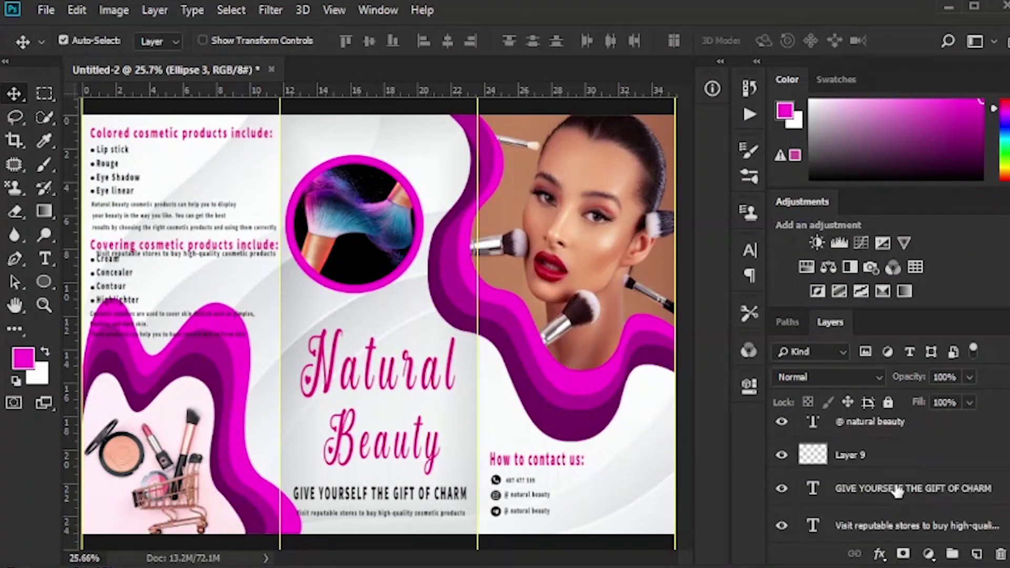
pyautogui.scroll(-15, 883, 488)
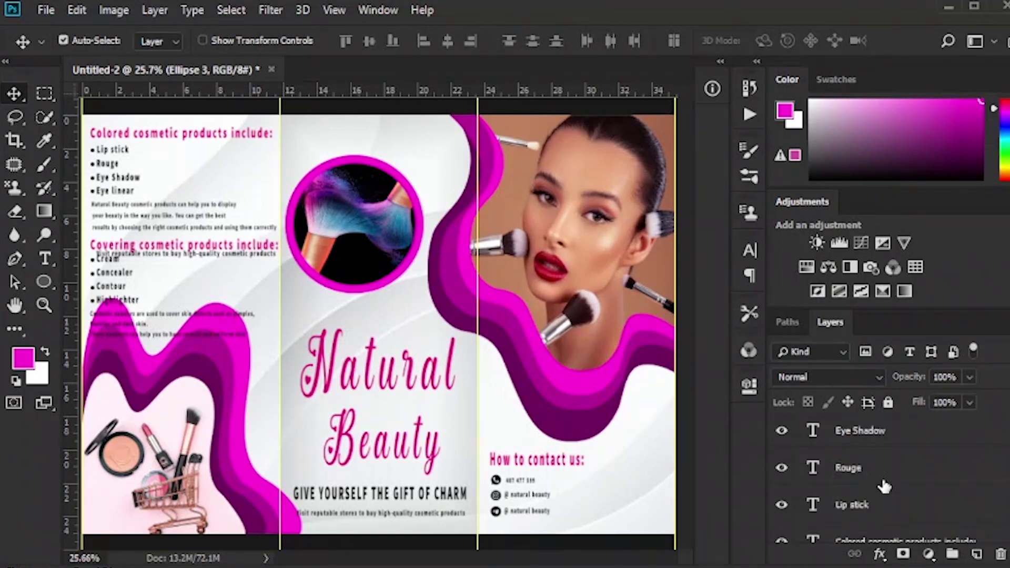
pyautogui.scroll(-1, 883, 487)
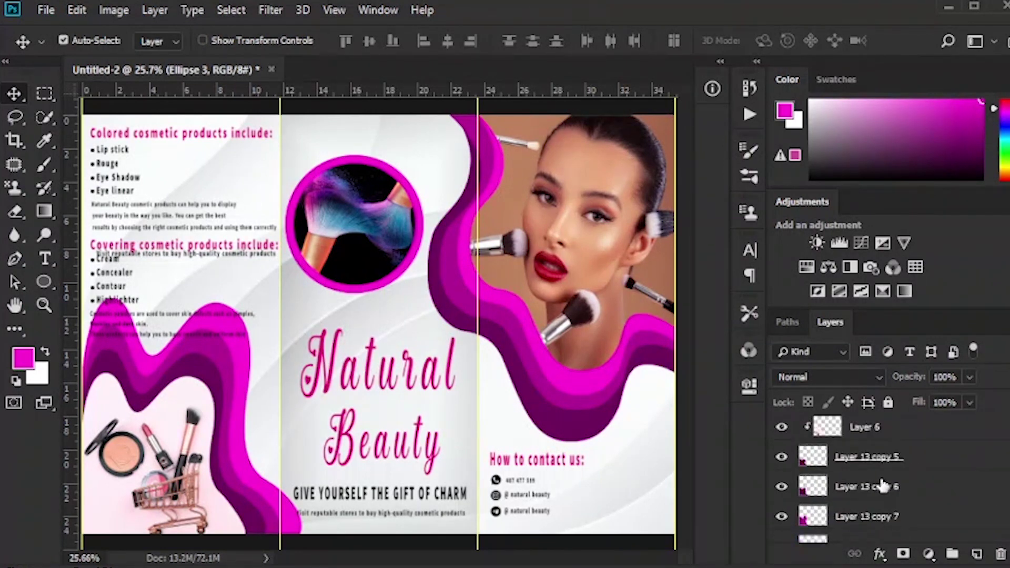
pyautogui.click(897, 430)
pyautogui.scroll(-1, 894, 480)
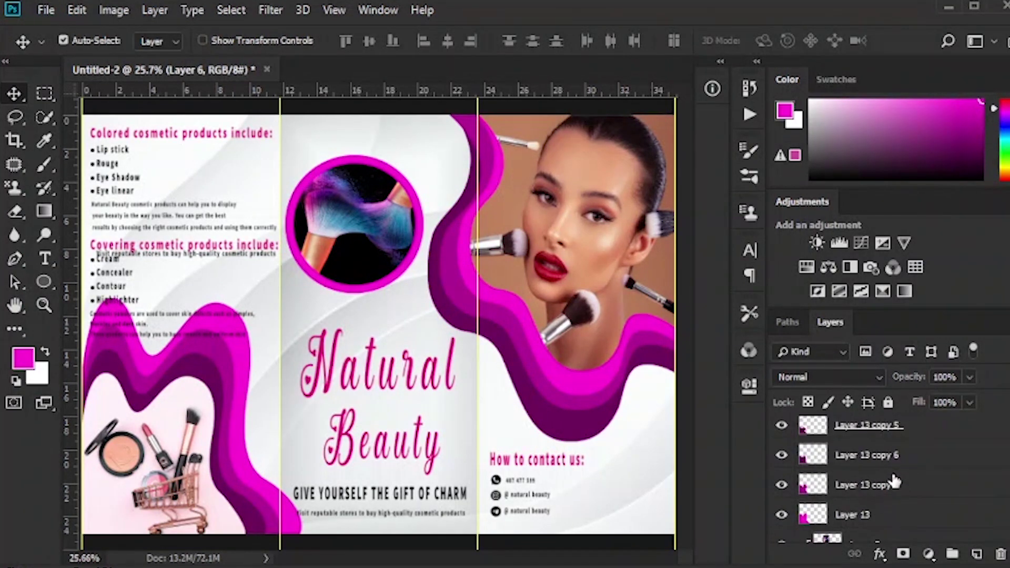
pyautogui.keyDown('shift'); pyautogui.click(886, 526); pyautogui.keyUp('shift')
pyautogui.hotkey('ctrl', 't')
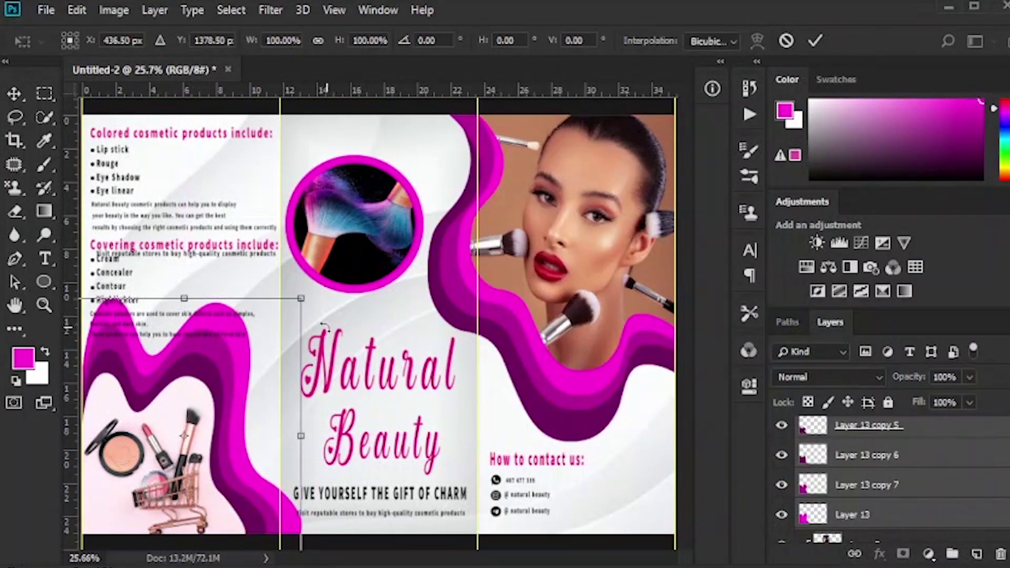
pyautogui.moveTo(306, 295); pyautogui.dragTo(282, 354)
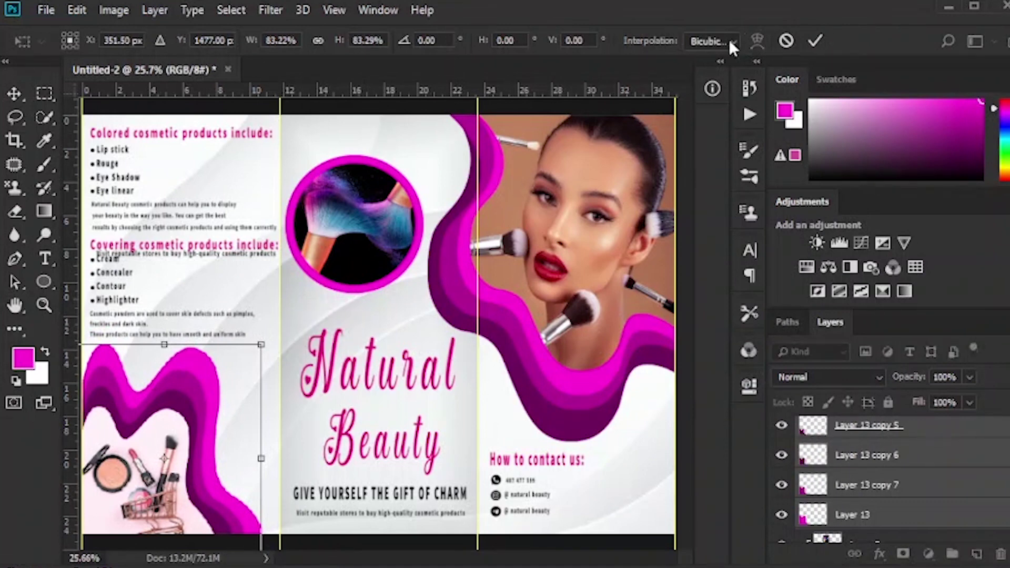
pyautogui.click(814, 42)
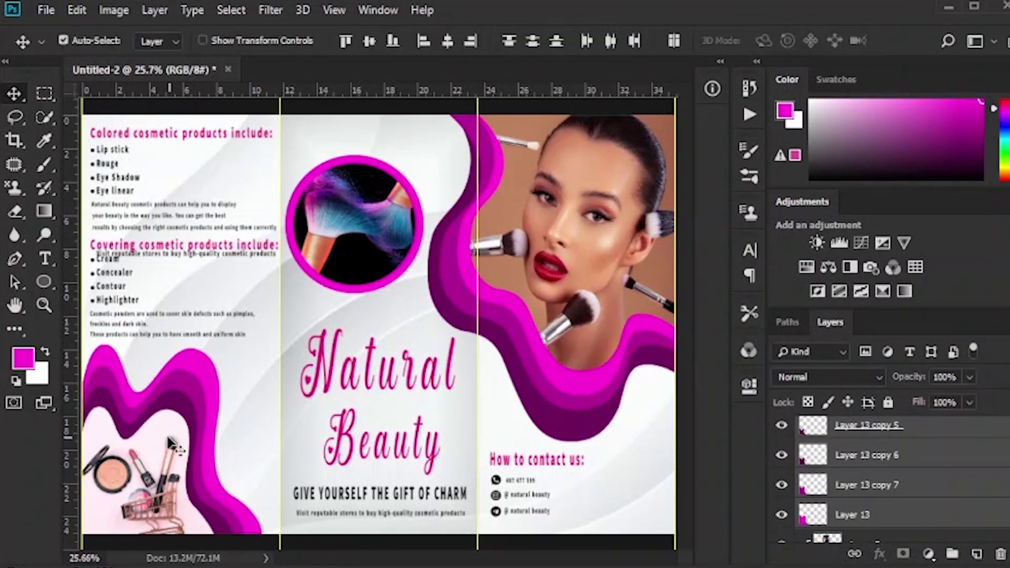
# Nudge the clipped cosmetics photo on Layer 6 slightly up and to the right inside its wavy frame.
pyautogui.hotkey('ctrl', 'shift', 'alt', 'n')
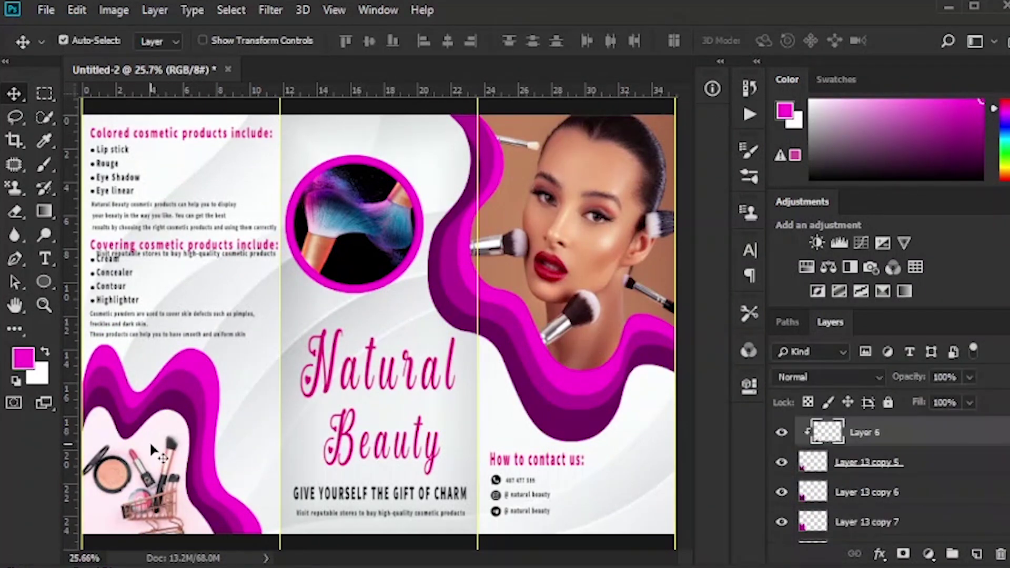
pyautogui.press('Up')
pyautogui.press('Up')
pyautogui.press('Up')
pyautogui.press('Up')
pyautogui.press('Up')
pyautogui.press('Up')
pyautogui.press('Up')
pyautogui.press('Up')
pyautogui.press('Up')
pyautogui.press('Up')
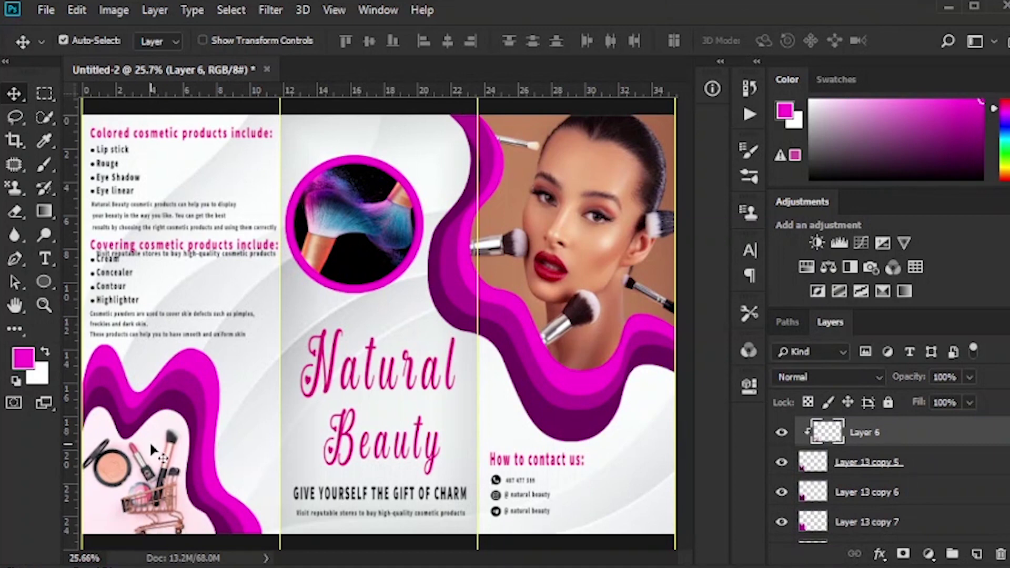
pyautogui.press('Up')
pyautogui.press('Up')
pyautogui.press('Up')
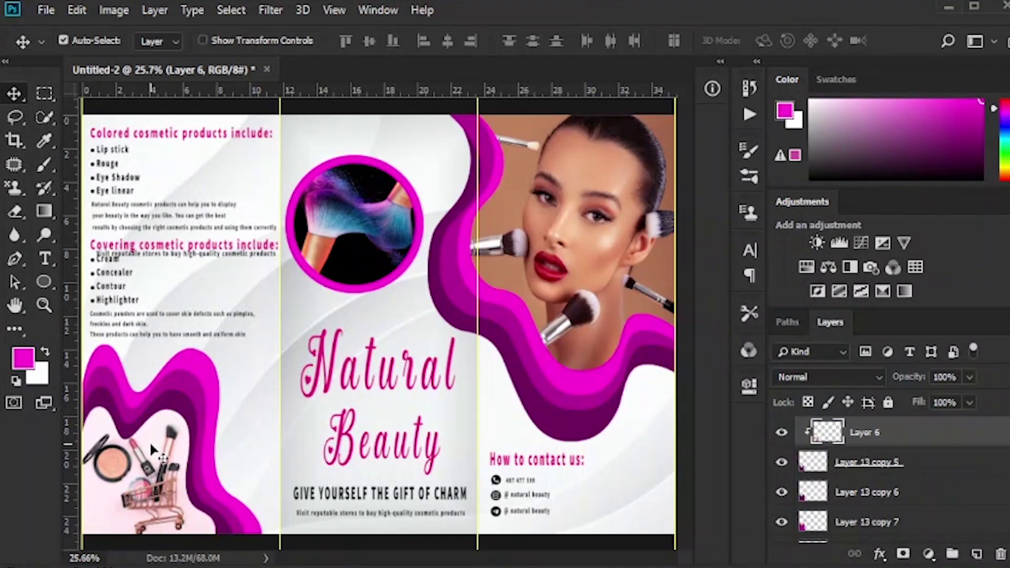
pyautogui.press('Up')
pyautogui.press('Up')
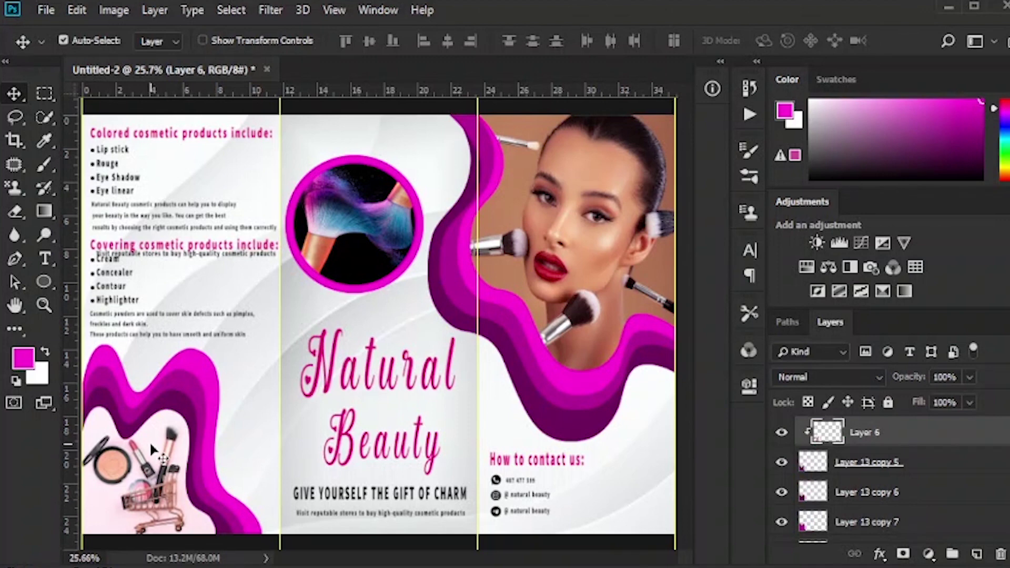
pyautogui.press('Right')
pyautogui.press('Right')
pyautogui.press('Right')
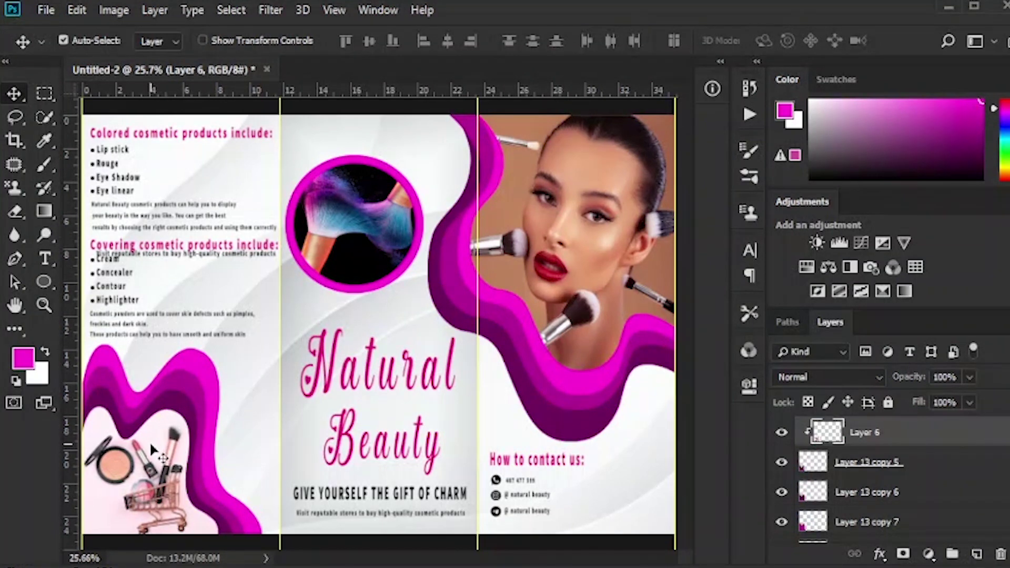
pyautogui.press('Up')
pyautogui.press('Up')
pyautogui.press('Up')
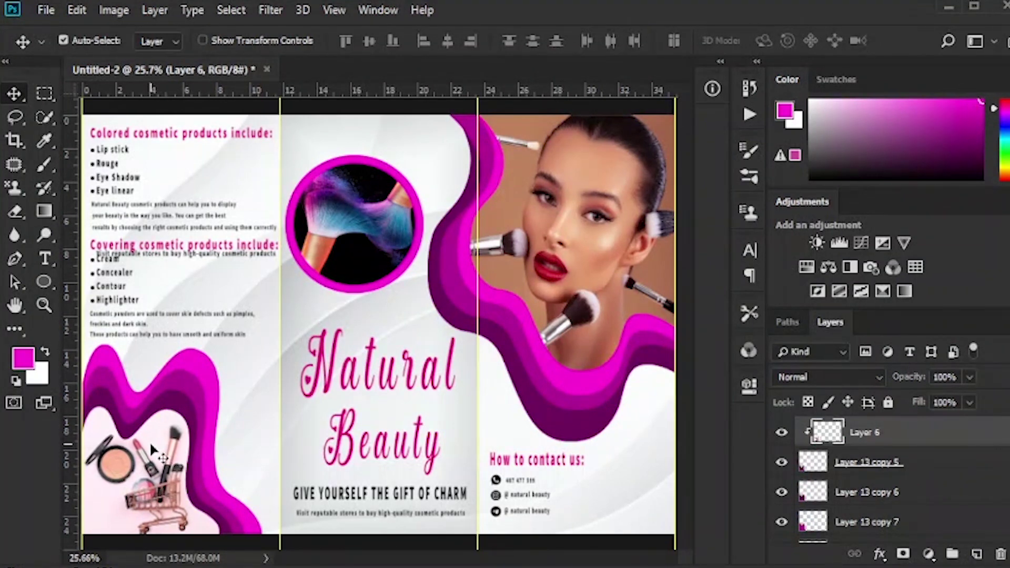
pyautogui.press('Right')
pyautogui.press('Right')
pyautogui.press('Right')
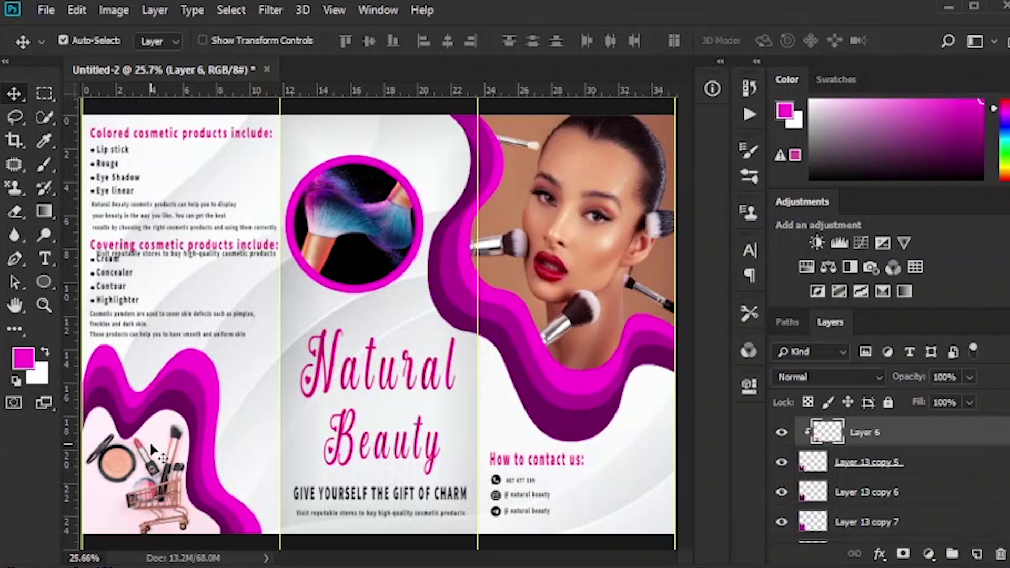
pyautogui.press('Left')
pyautogui.press('Left')
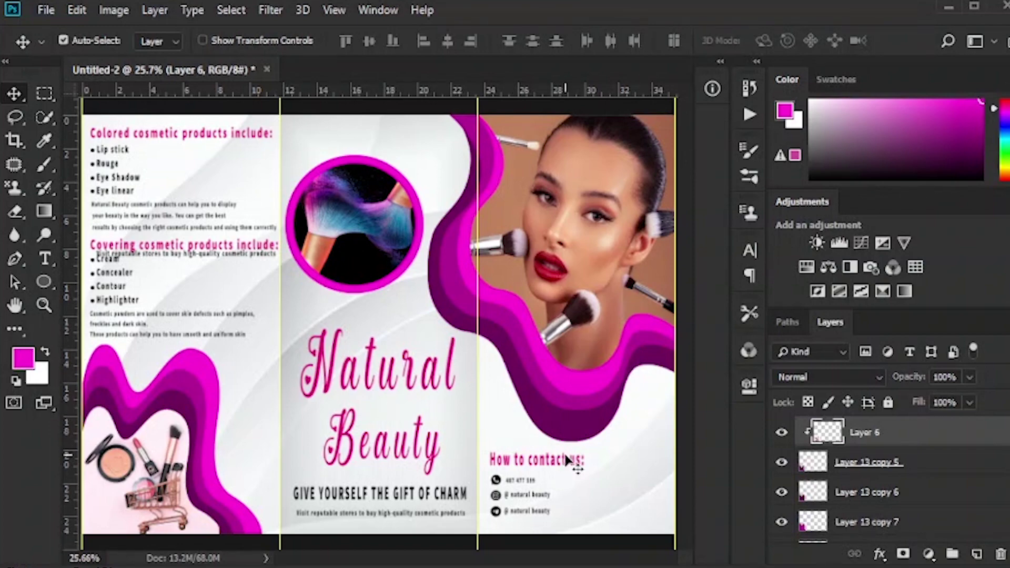
pyautogui.click(608, 545)
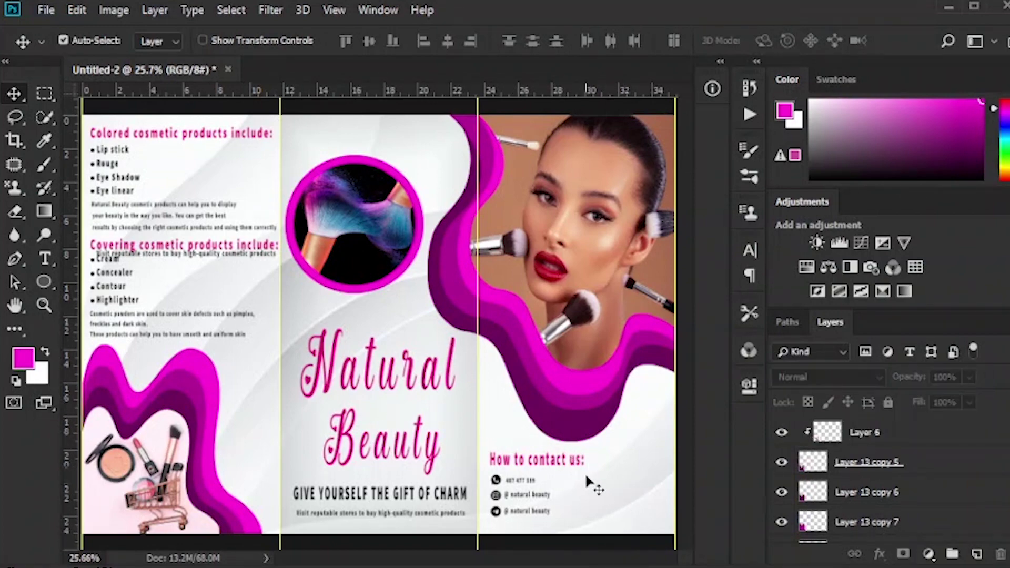
# Nudge the "Covering cosmetic products include:" heading slightly upward, away from the list beneath it.
pyautogui.scroll(3, 125, 191)
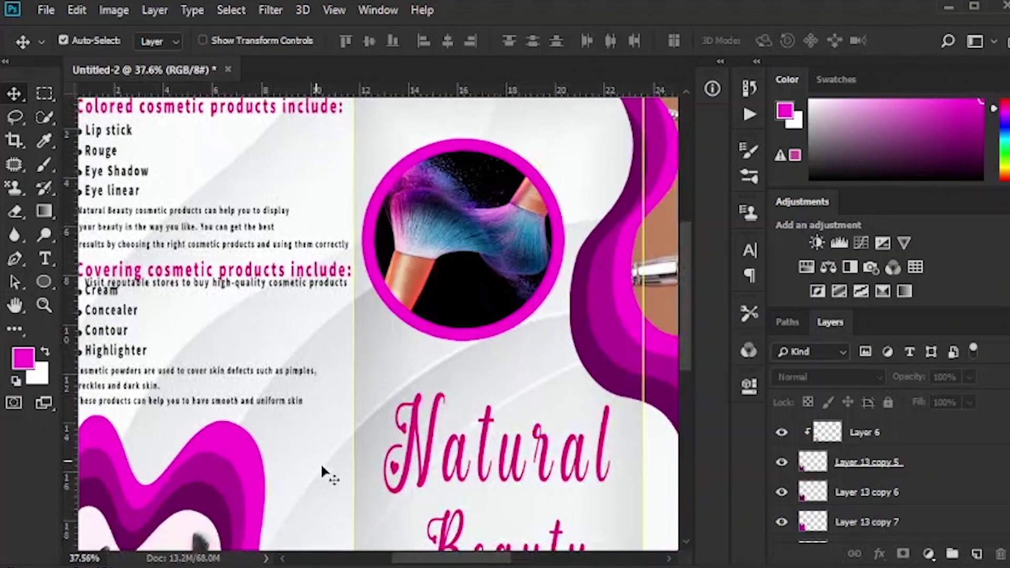
pyautogui.moveTo(425, 563); pyautogui.dragTo(409, 562)
pyautogui.scroll(2, 334, 255)
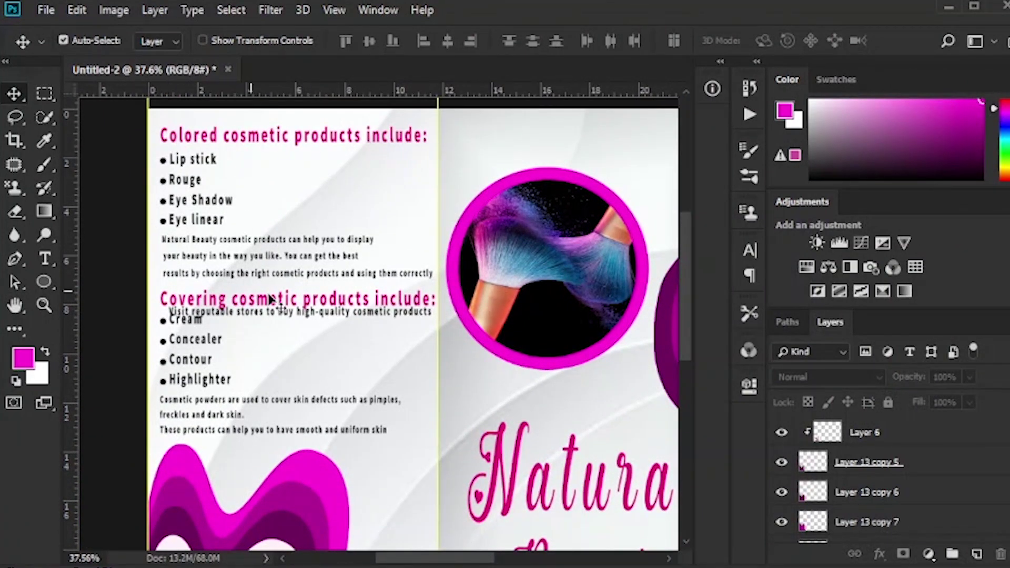
pyautogui.scroll(1, 242, 318)
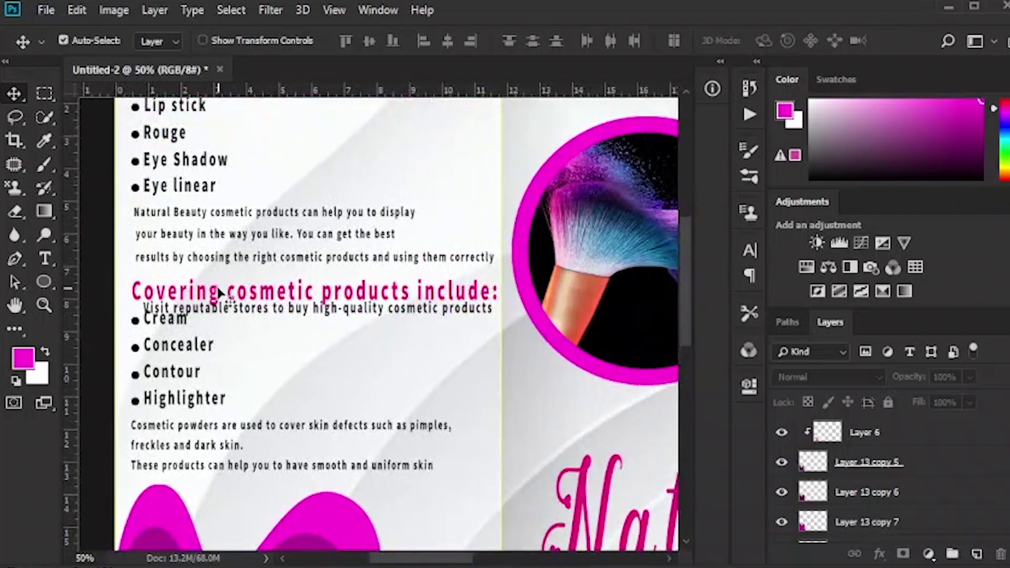
pyautogui.click(215, 293)
pyautogui.press('Up')
pyautogui.press('Up')
pyautogui.press('Up')
pyautogui.press('Up')
pyautogui.press('Up')
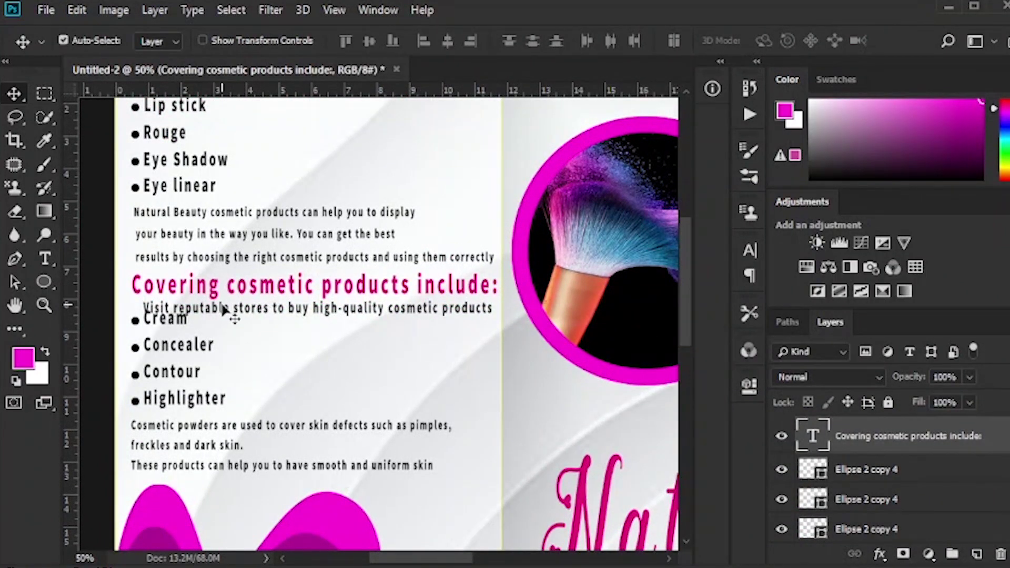
# Delete the stray "Visit reputable stores to buy high-quality cosmetic products" line overlapping the Cream entry in the left panel.
pyautogui.click(221, 310)
pyautogui.press('Delete')
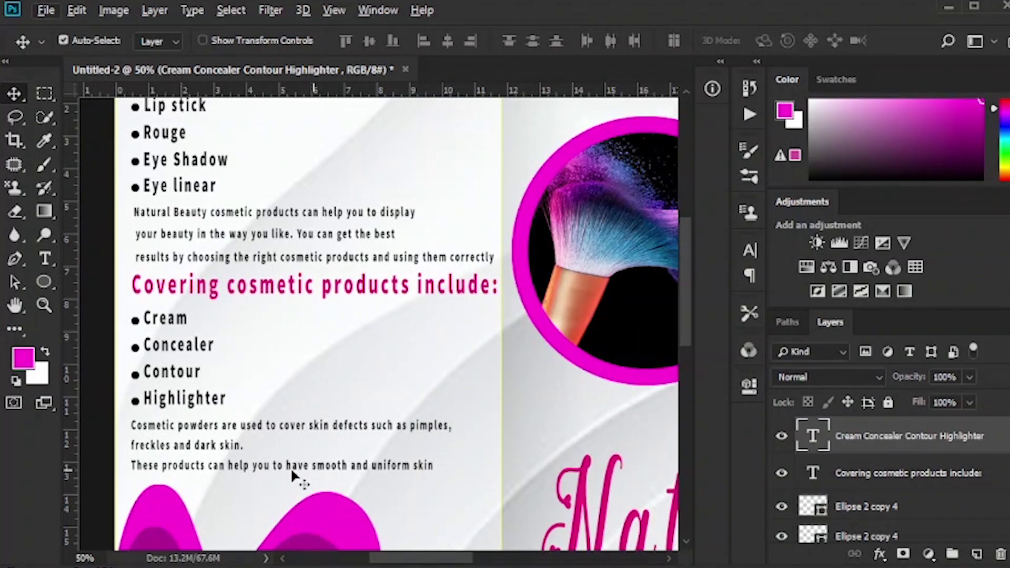
pyautogui.scroll(-3, 206, 449)
pyautogui.scroll(-1, 271, 450)
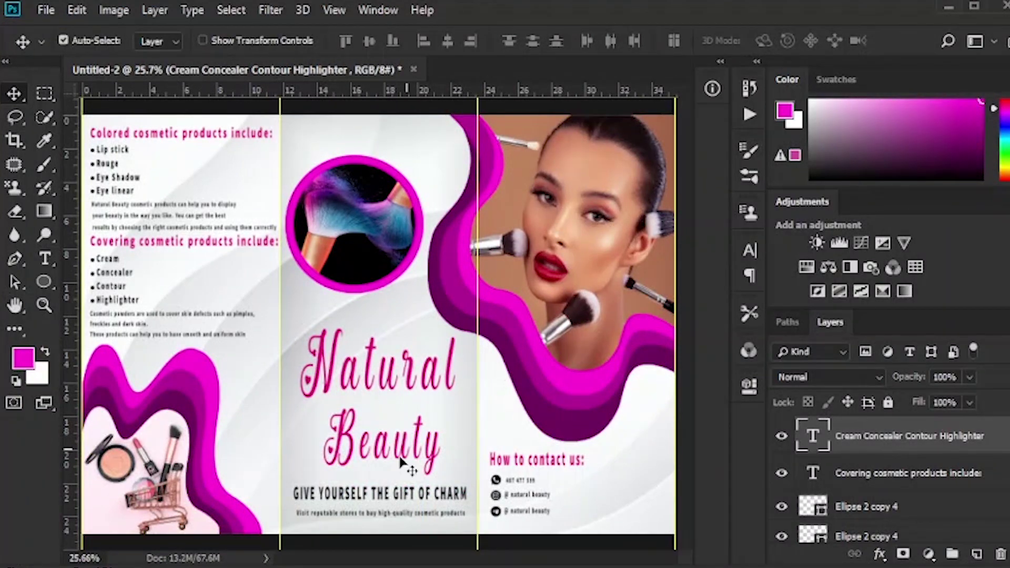
# Deselect all layers and hide the guides to show the finished brochure.
pyautogui.scroll(3, 543, 504)
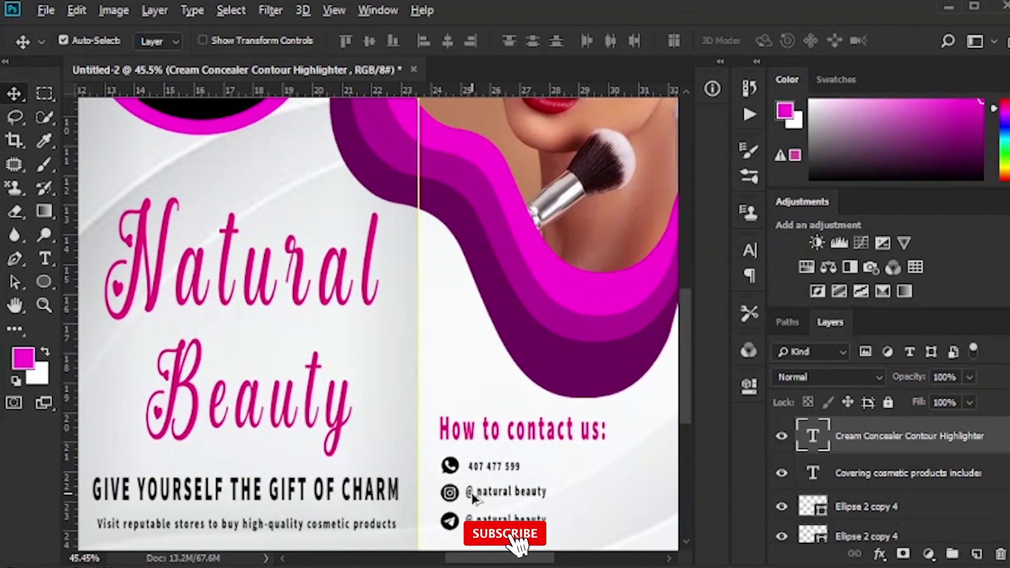
pyautogui.scroll(-2, 472, 497)
pyautogui.scroll(-2, 473, 497)
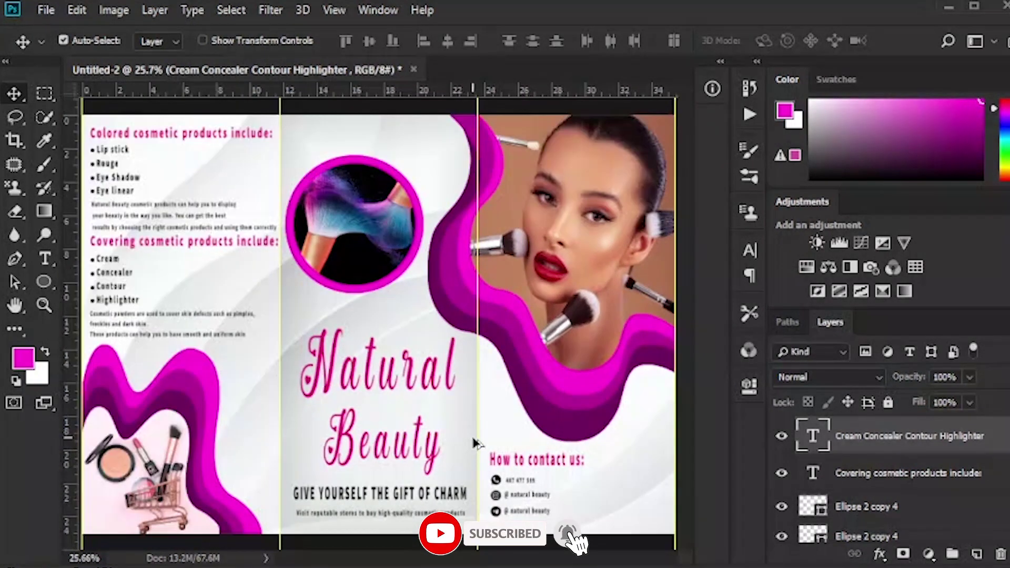
pyautogui.click(634, 550)
pyautogui.hotkey('ctrl', ';')
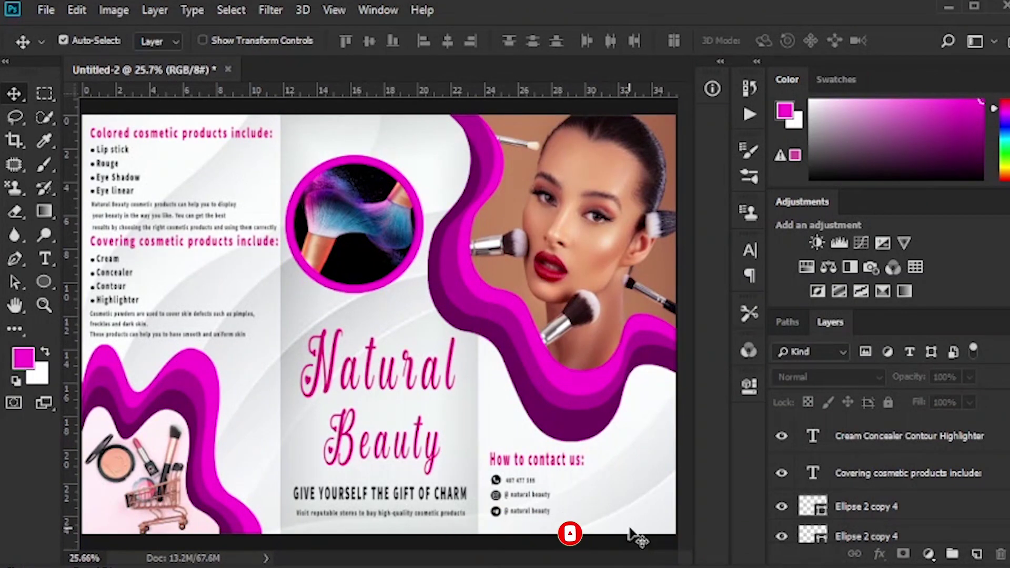